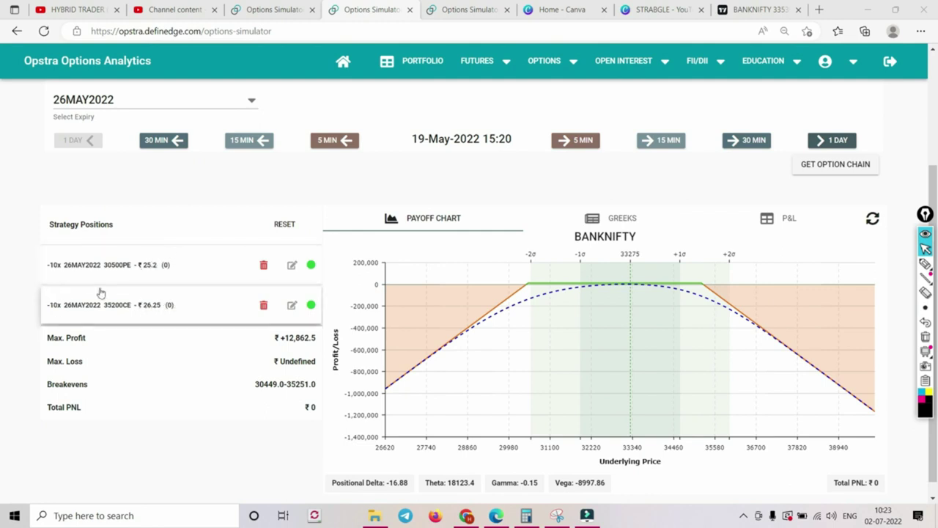
Check the margin needed for the short strangle in Sensibull, and compare it with the strategy's max profit in the Opstra simulator.
click(467, 515)
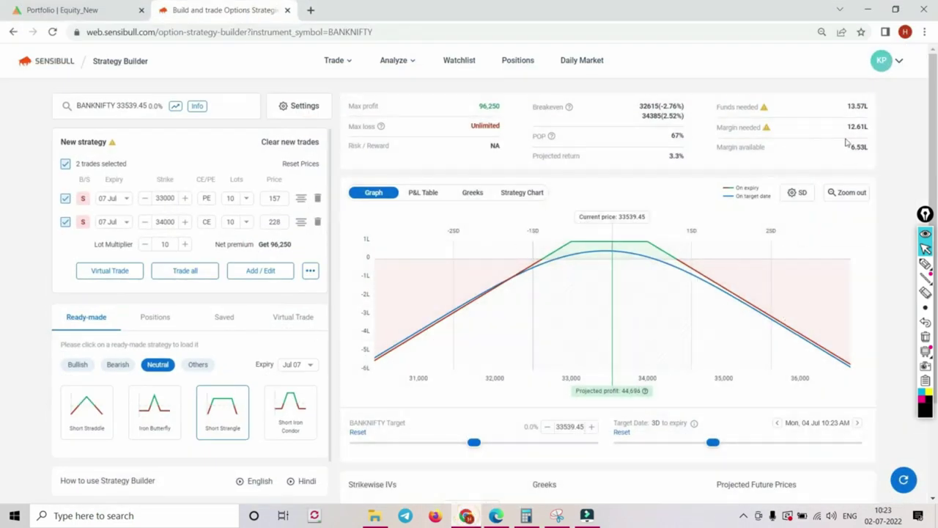
drag(848, 132, 866, 132)
mouse_move(528, 517)
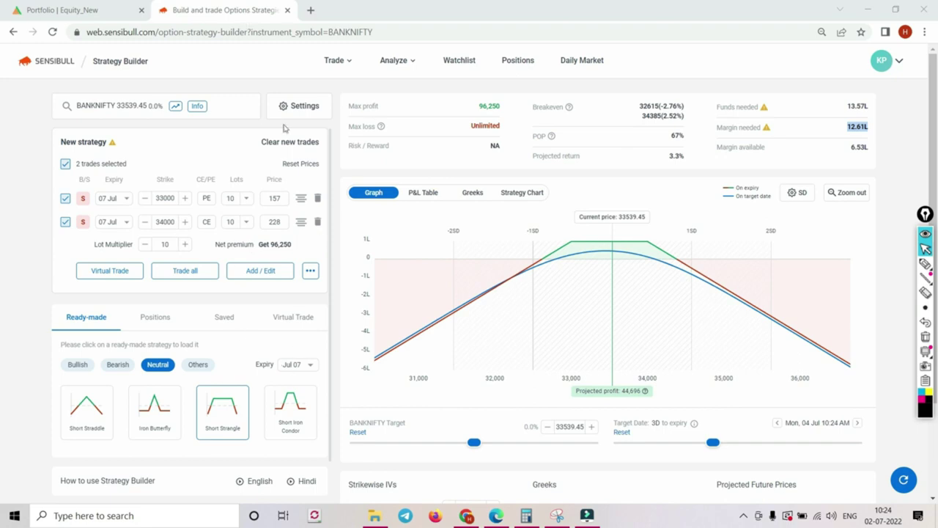
click(496, 515)
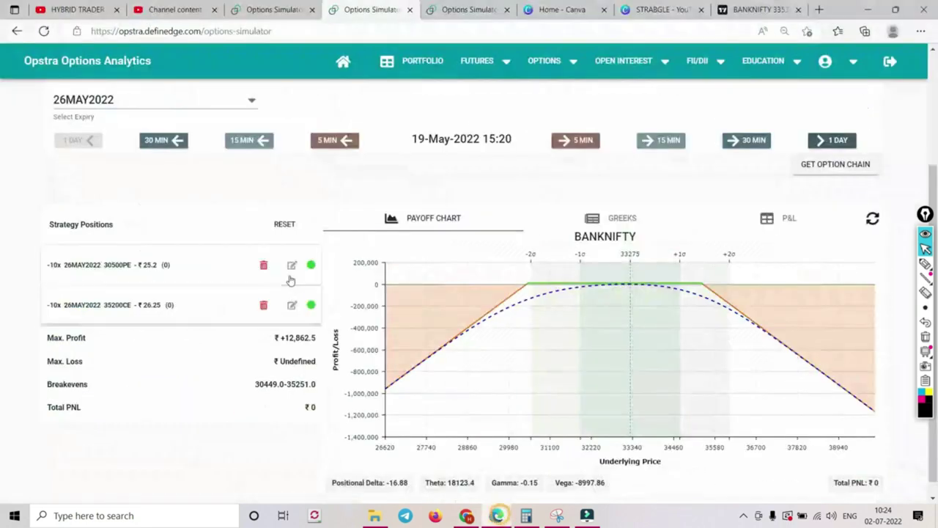
double_click(298, 338)
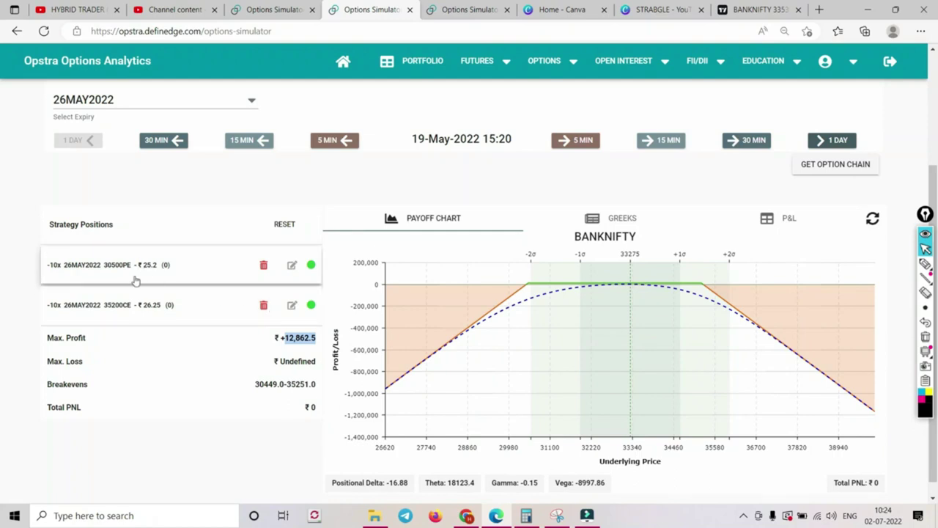
Switch to the Canva design and review the three STRANGLE rules on the slide.
key(alt+Tab)
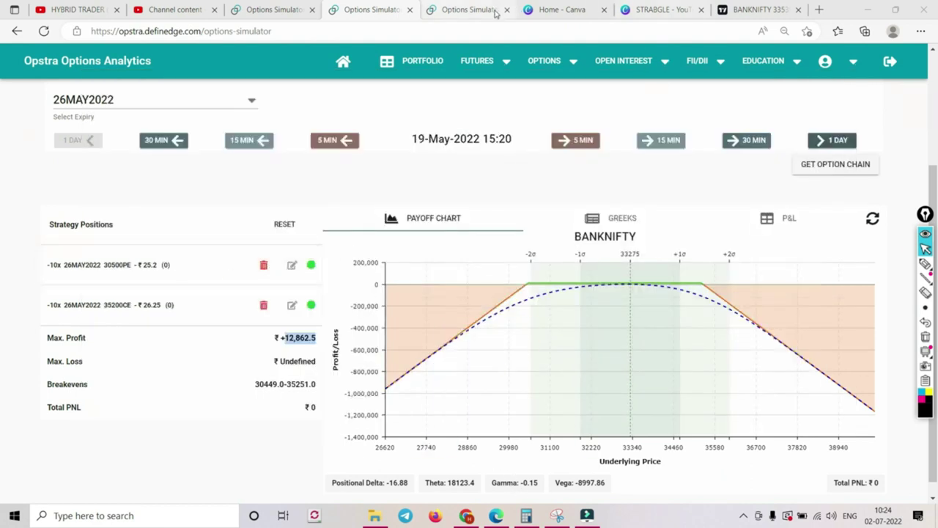
click(647, 9)
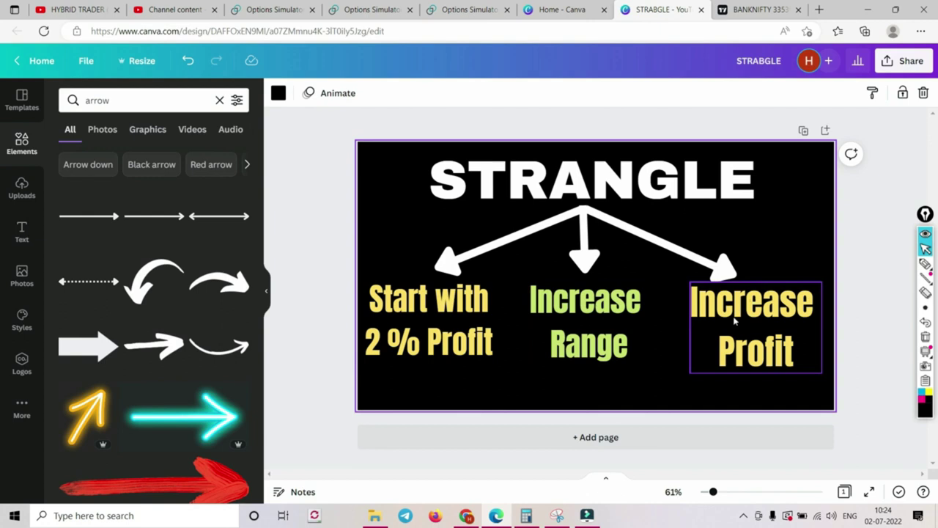
Return to the Opstra simulator and delete the 30500PE and 35200CE positions from the strategy.
key(alt+Tab)
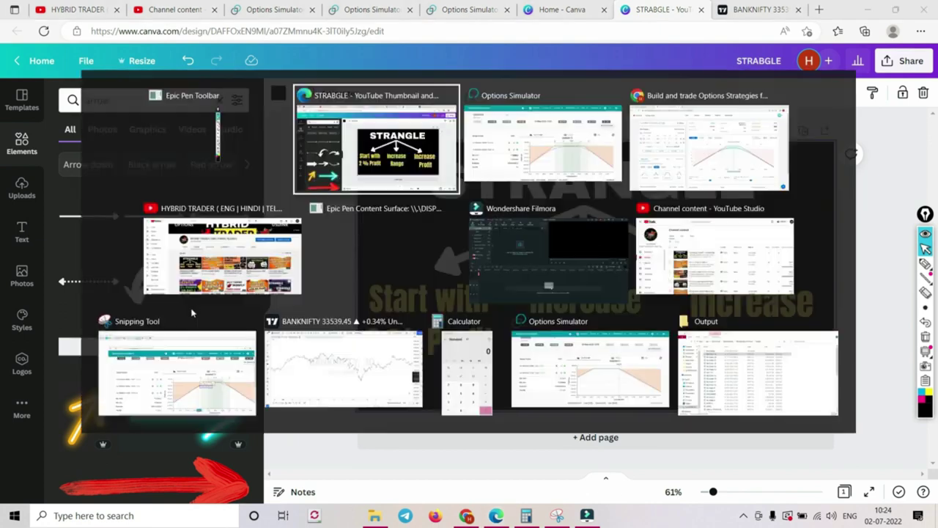
key(alt+Tab)
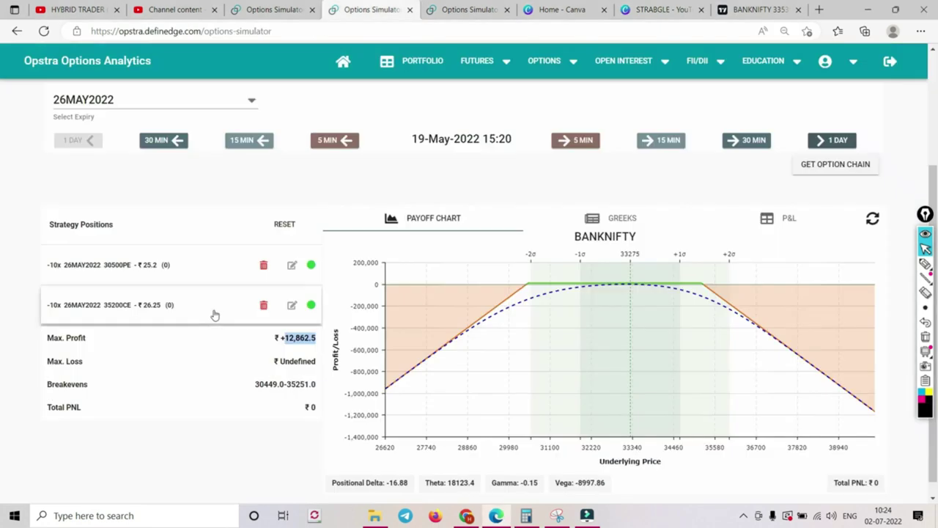
click(264, 266)
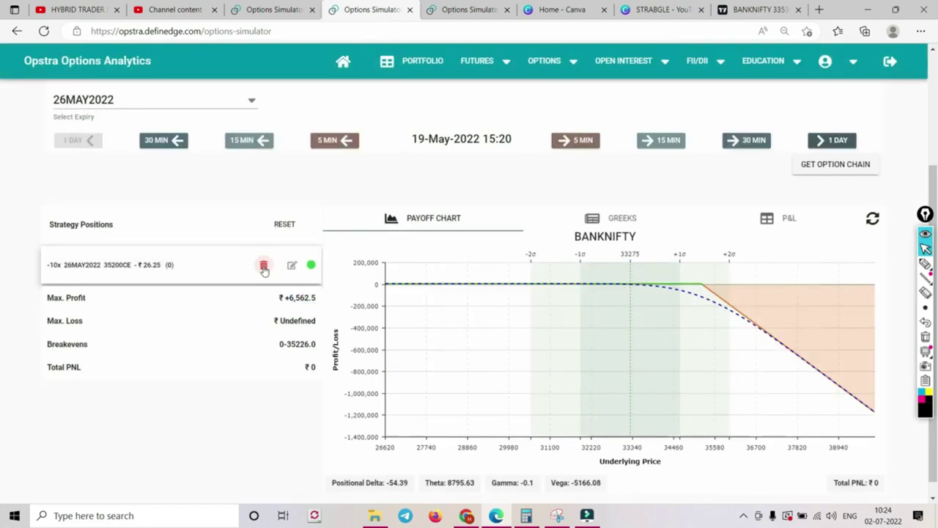
click(262, 266)
Load the BANKNIFTY option chain and add a short position of 10 lots in the 26MAY2022 31200PE.
click(837, 340)
scroll(834, 335, down, 6)
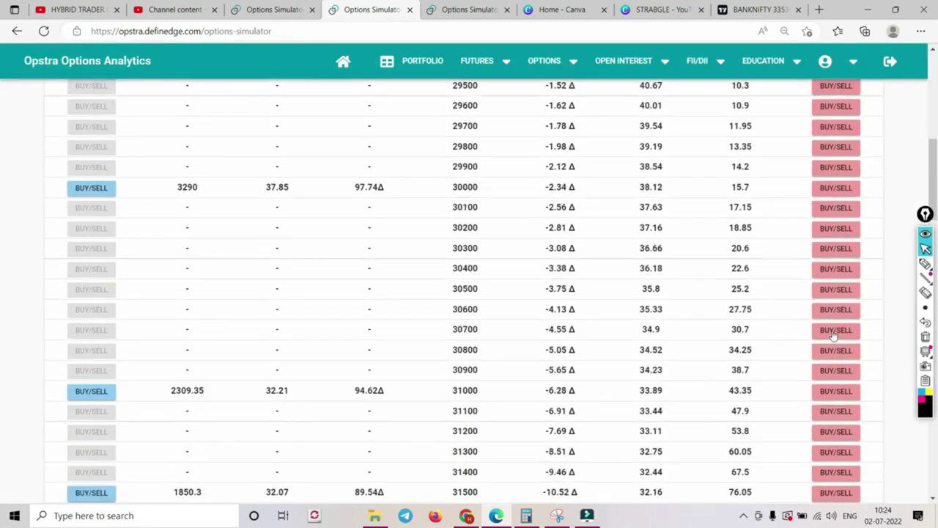
scroll(833, 334, down, 2)
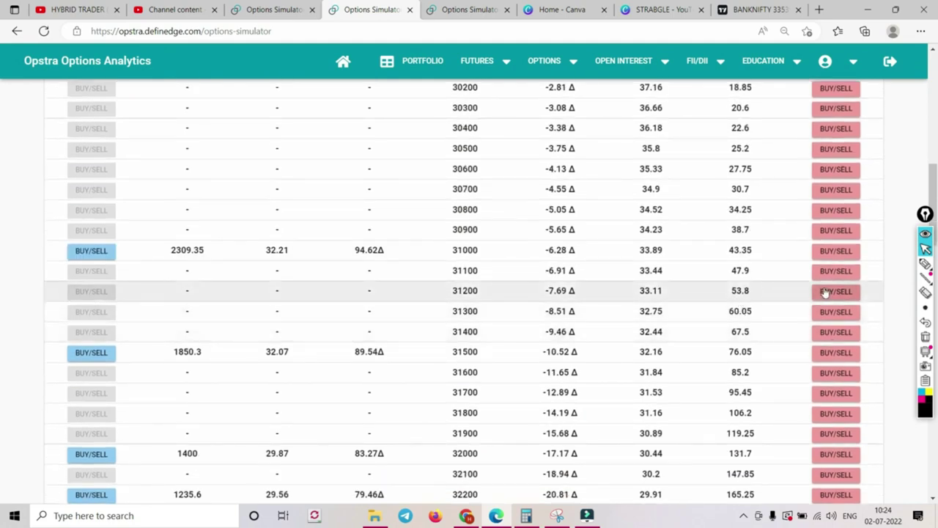
click(825, 293)
click(516, 339)
Add a short position of 10 lots in the 26MAY2022 34800CE from the option chain.
scroll(184, 323, down, 9)
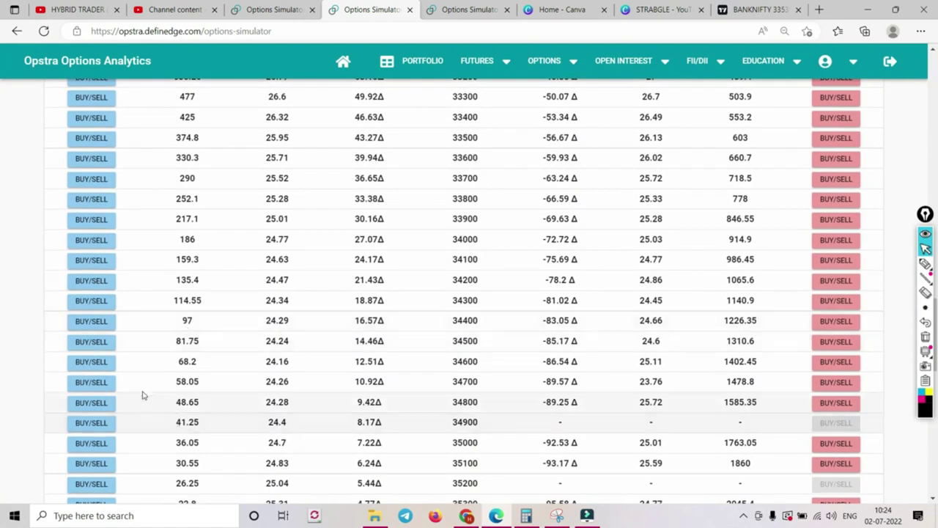
click(95, 403)
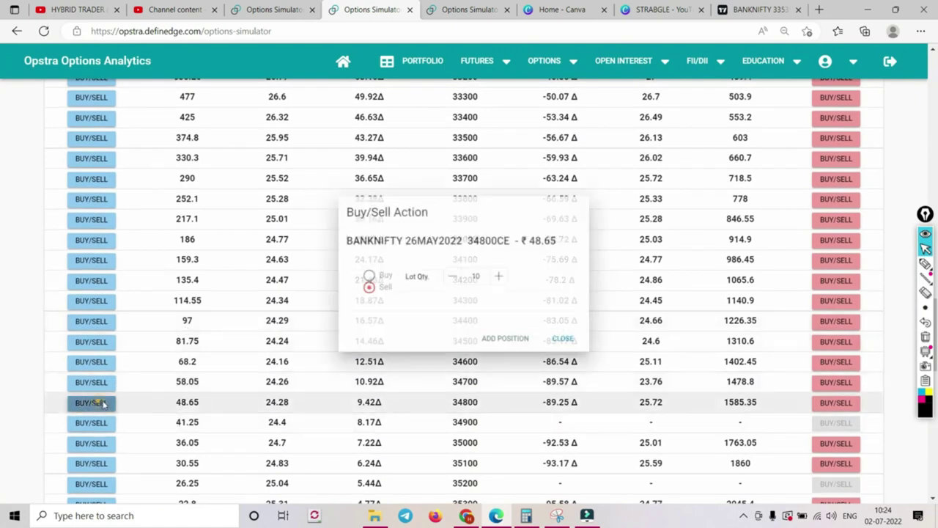
click(520, 343)
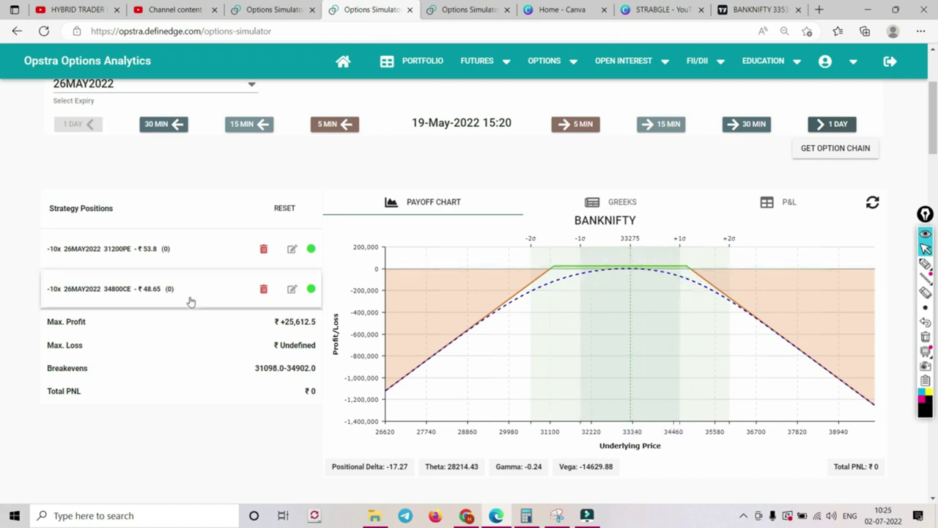
Copy the strategy's max profit into Calculator and divide it by a margin of 1,250,000.
double_click(296, 321)
key(ctrl+c)
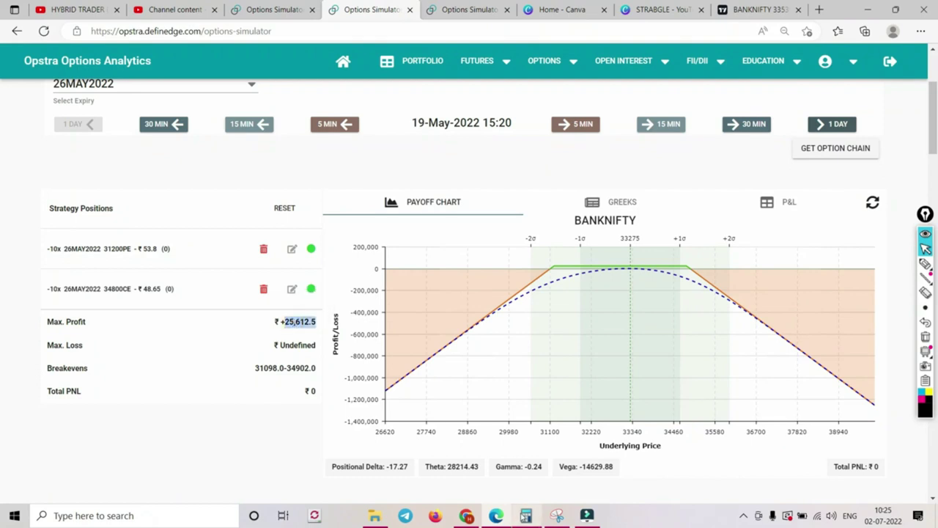
click(526, 515)
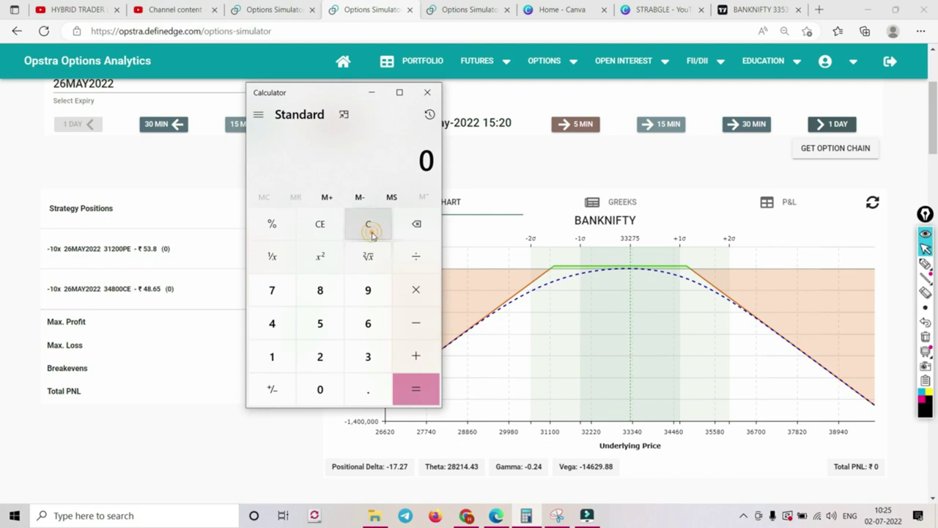
key(ctrl+v)
click(415, 256)
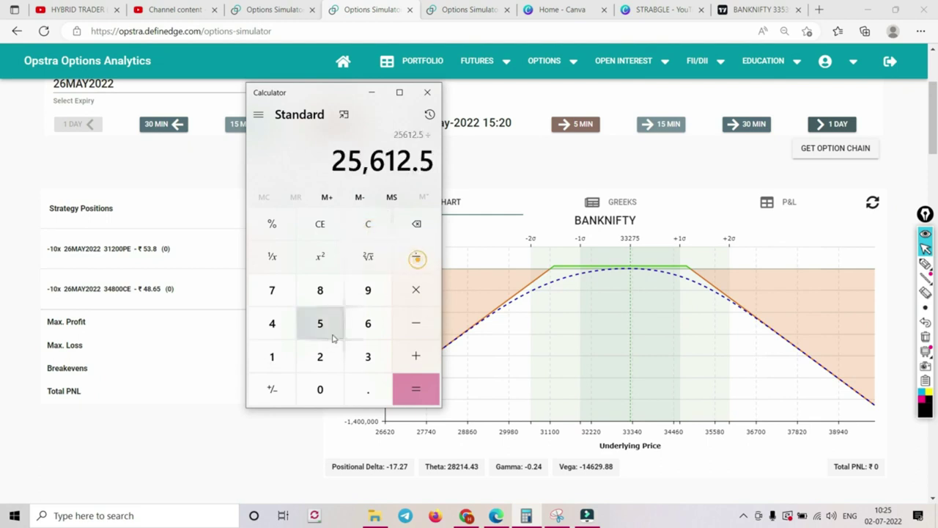
click(271, 358)
click(320, 356)
click(320, 323)
click(320, 388)
click(320, 388)
click(320, 388)
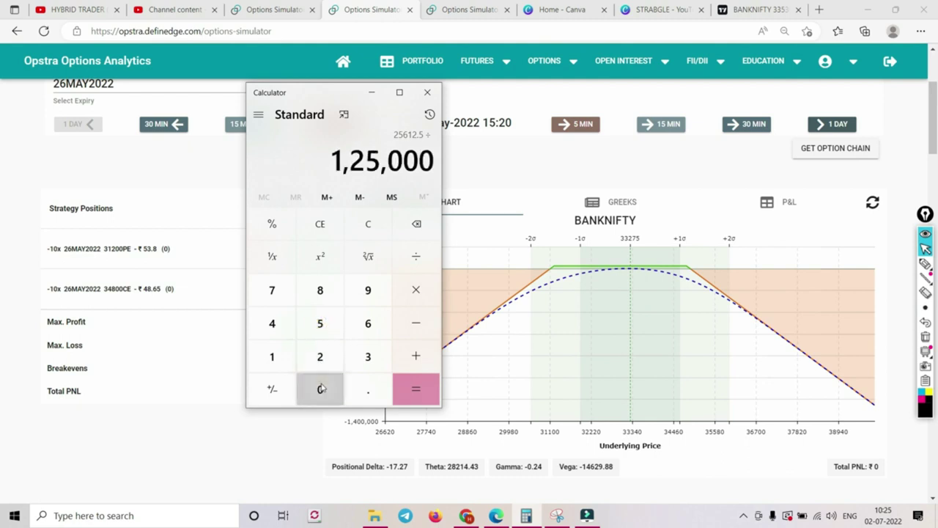
click(320, 388)
Multiply the quotient by 100 in Calculator to get the profit percentage.
click(404, 290)
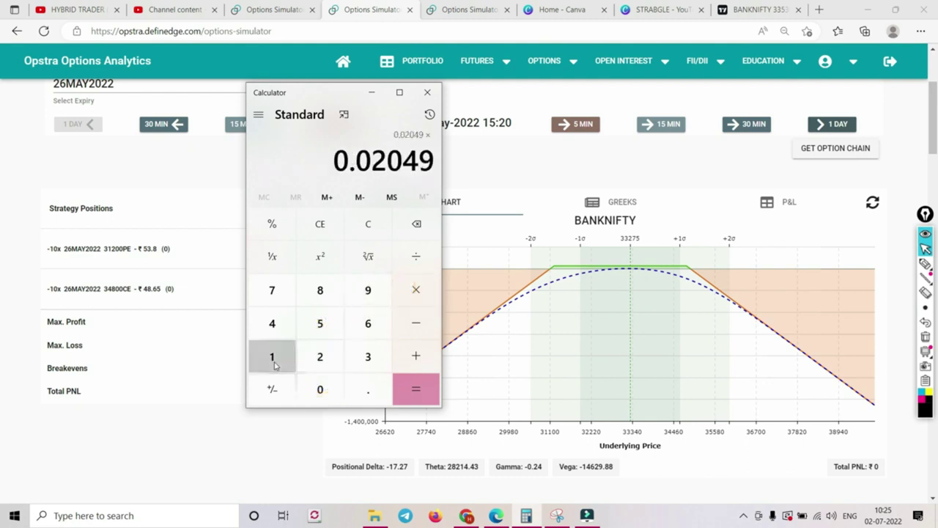
click(271, 357)
click(322, 390)
click(322, 389)
click(414, 388)
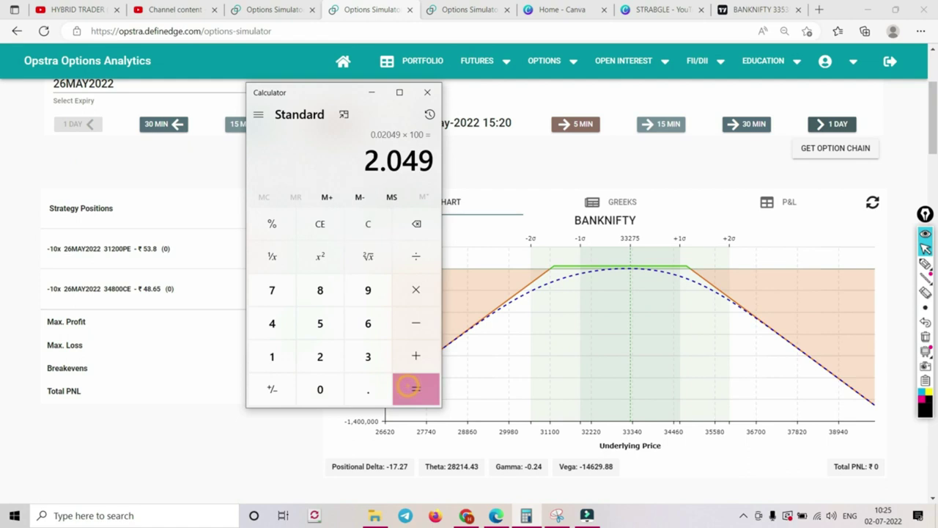
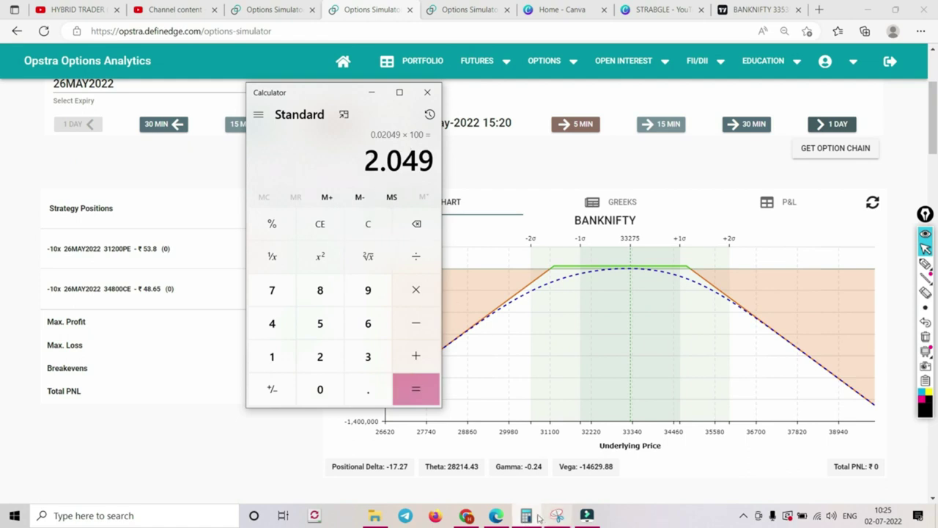
Review the Increase Range rule on the Canva STRANGLE slide, and return to the options simulator.
click(649, 14)
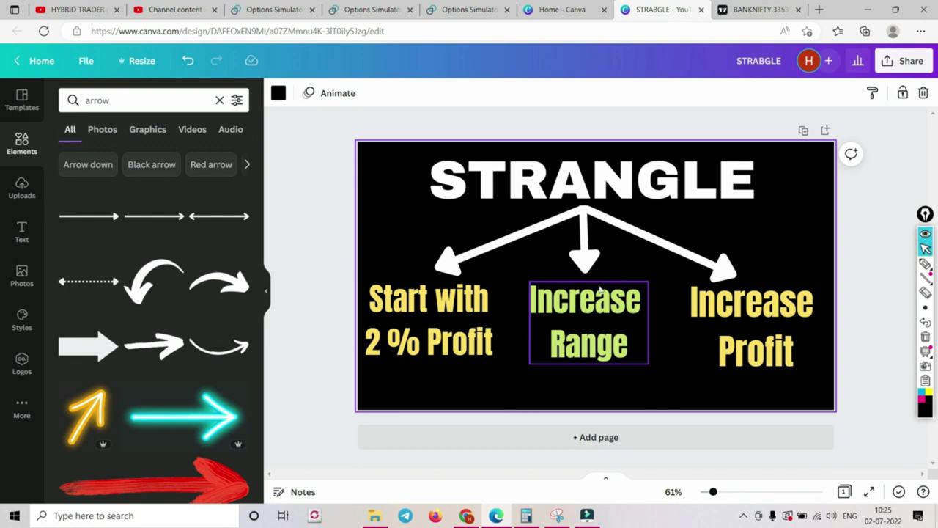
click(352, 16)
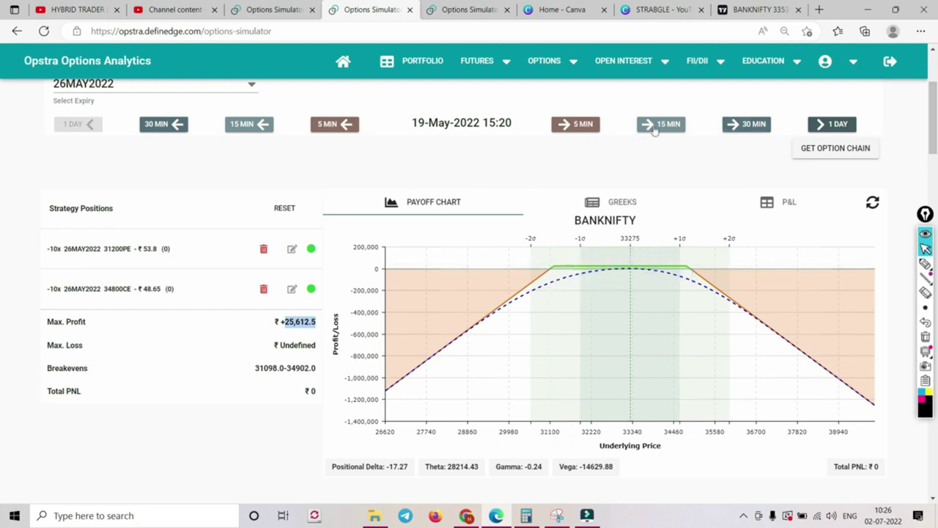
Advance the simulation in 5-minute steps from 19-May-2022 15:20 to 20-May-2022 09:20.
click(582, 126)
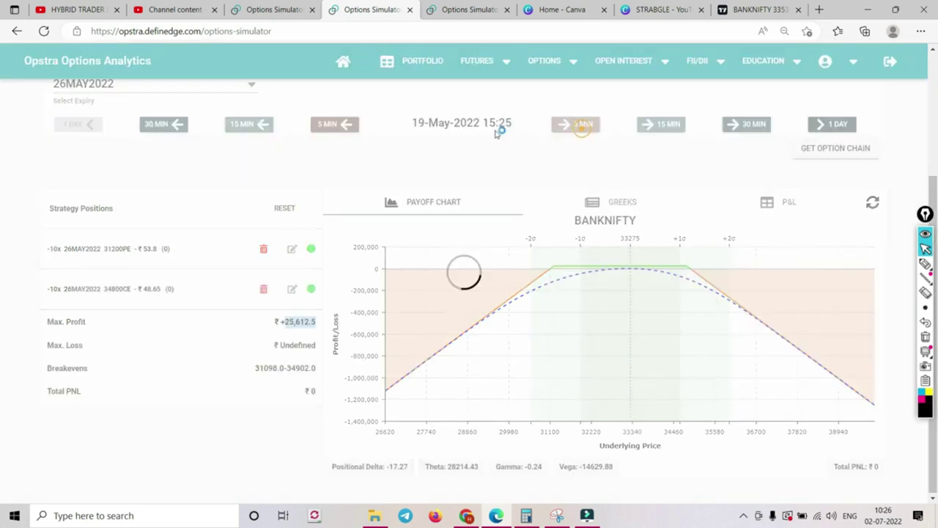
click(578, 128)
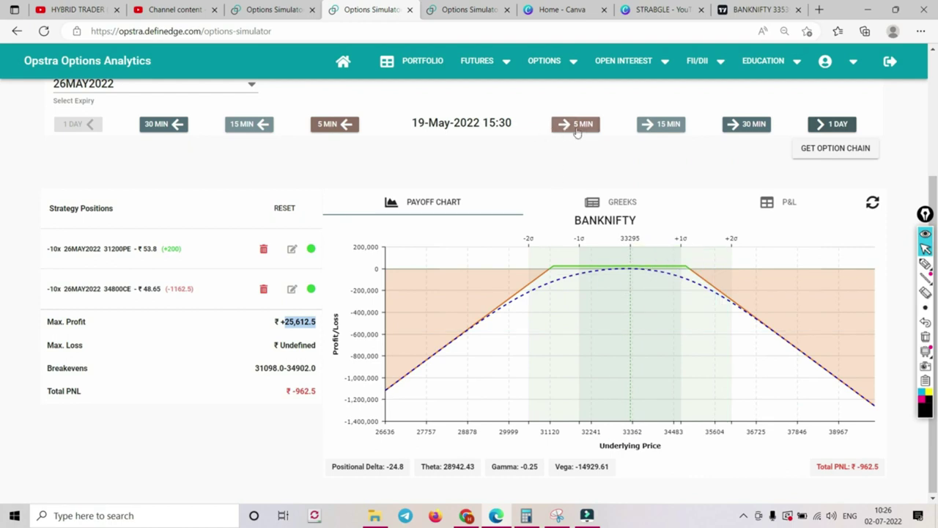
scroll(577, 127, up, 2)
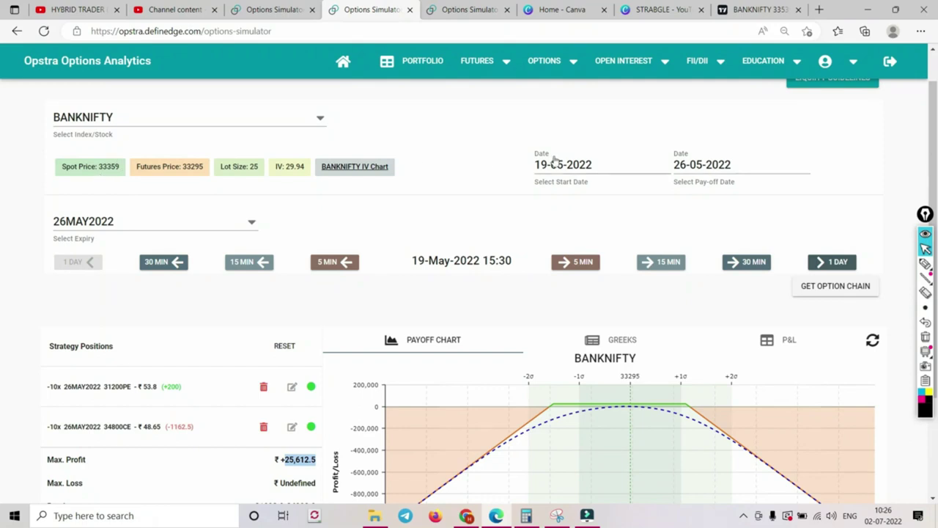
click(587, 262)
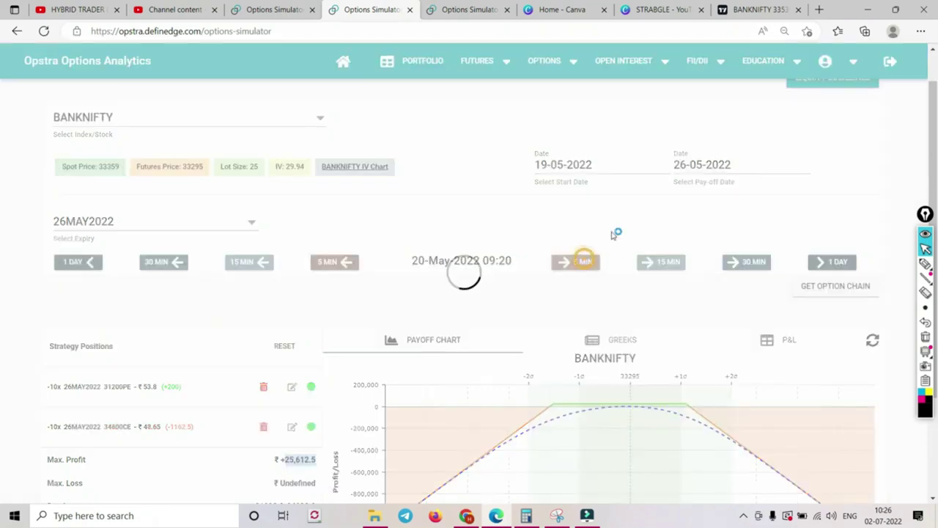
Copy the 20-May 09:20 spot price into a cleared Calculator and start a subtraction from it.
double_click(107, 167)
key(ctrl+c)
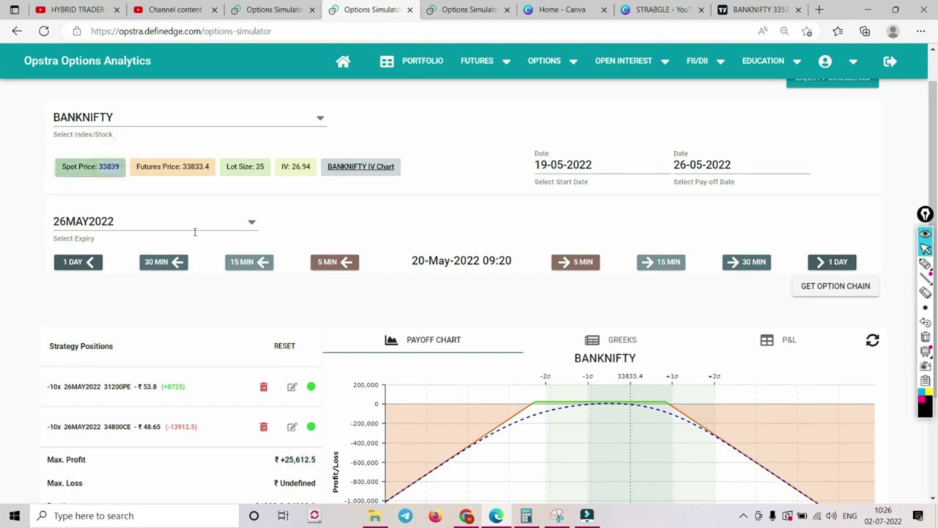
click(526, 515)
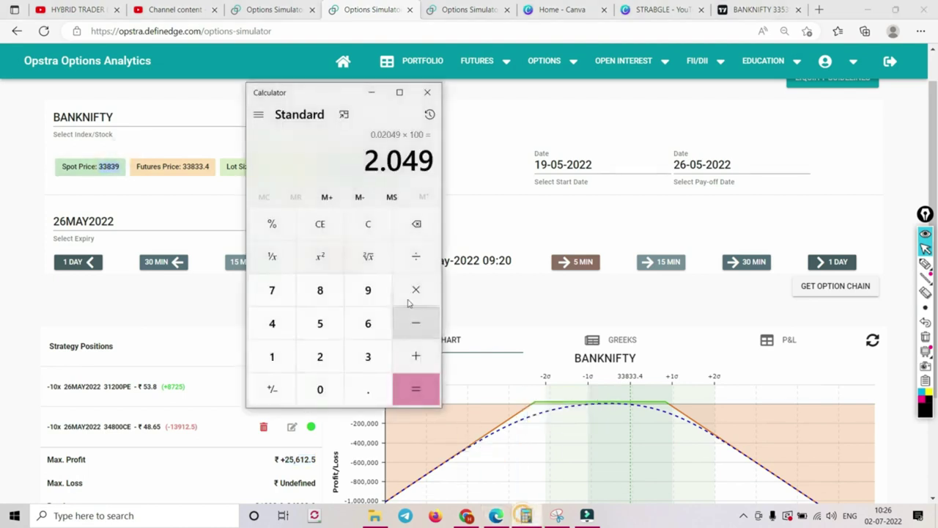
click(368, 224)
key(ctrl+v)
click(415, 323)
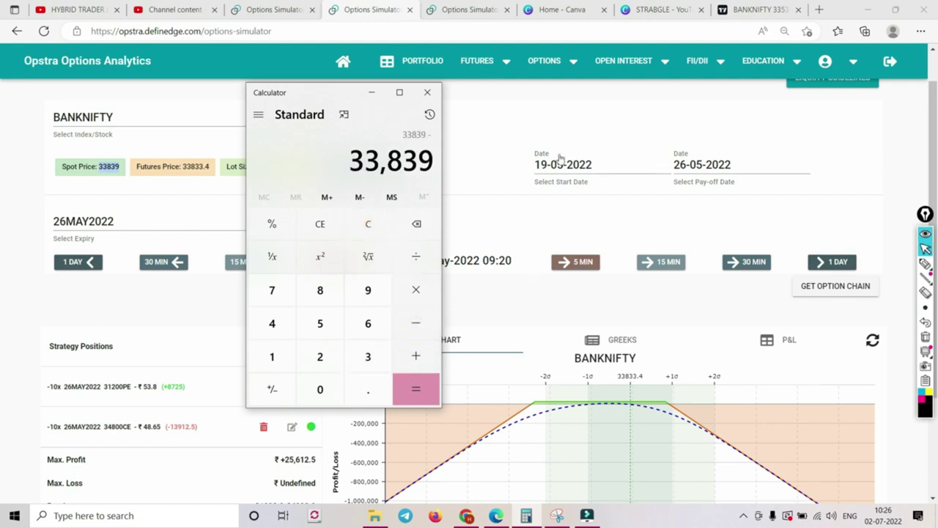
Step the simulation back to 19-May-2022 15:30 and subtract that spot price in Calculator to get the overnight gap.
click(533, 123)
click(333, 263)
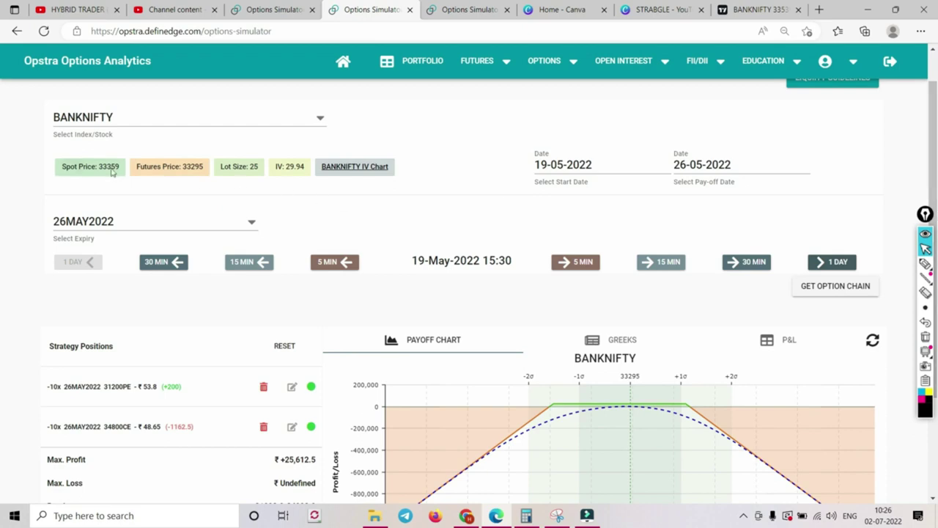
key(ctrl+c)
key(alt+Tab)
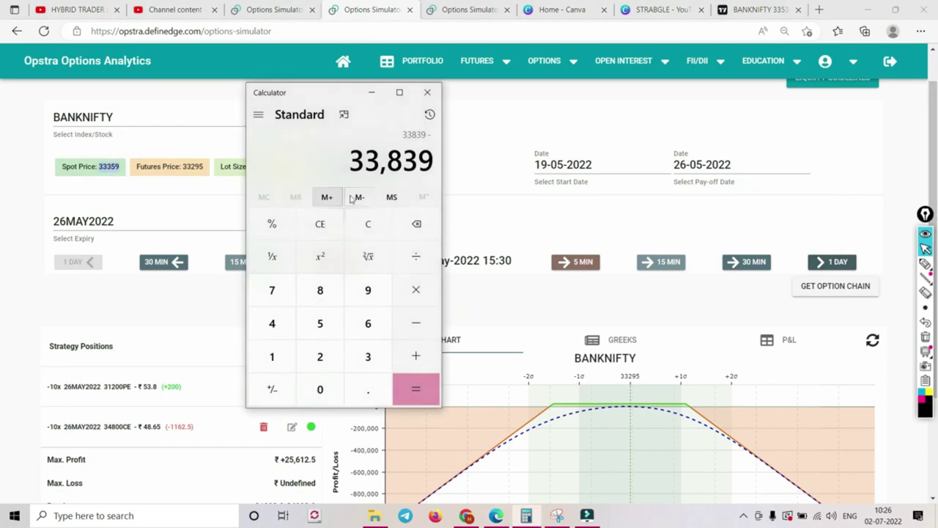
key(ctrl+v)
click(427, 388)
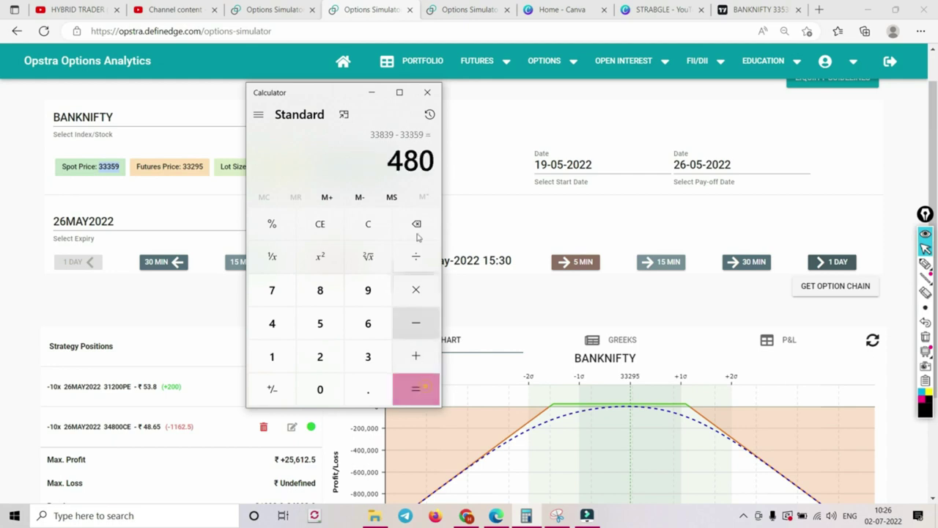
drag(389, 159, 443, 161)
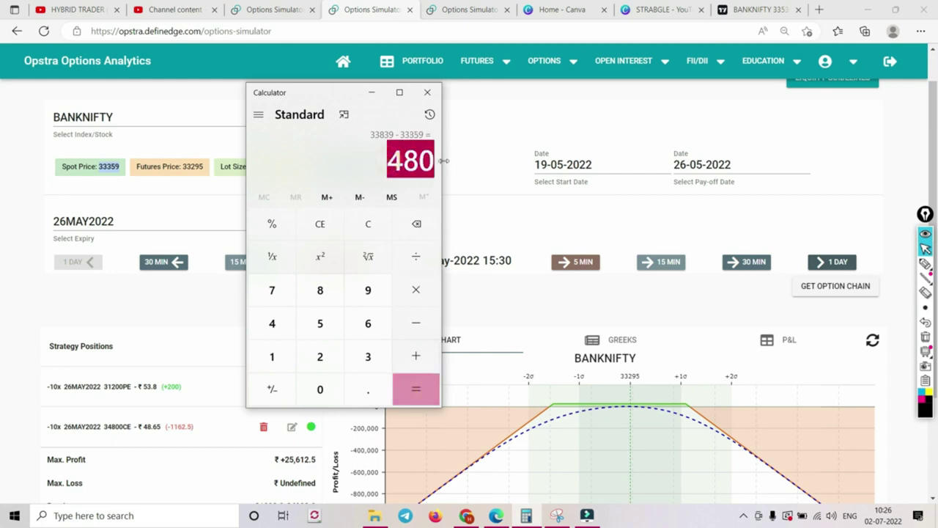
Move the simulation forward one 5-minute step to 20-May-2022 09:20.
click(576, 264)
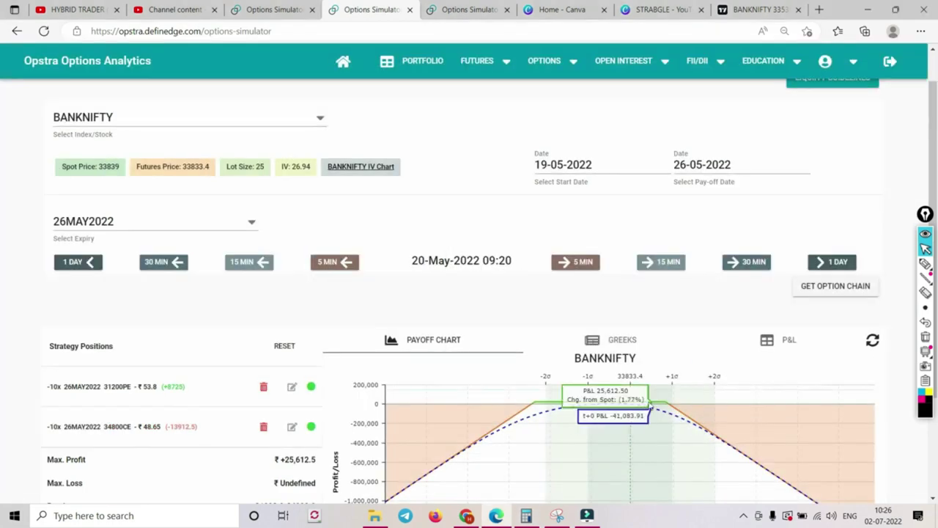
Review the strangle's payoff chart and P&L table at 20-May 09:20, and copy the 34800CE leg's current price.
scroll(645, 370, down, 1)
scroll(641, 367, down, 1)
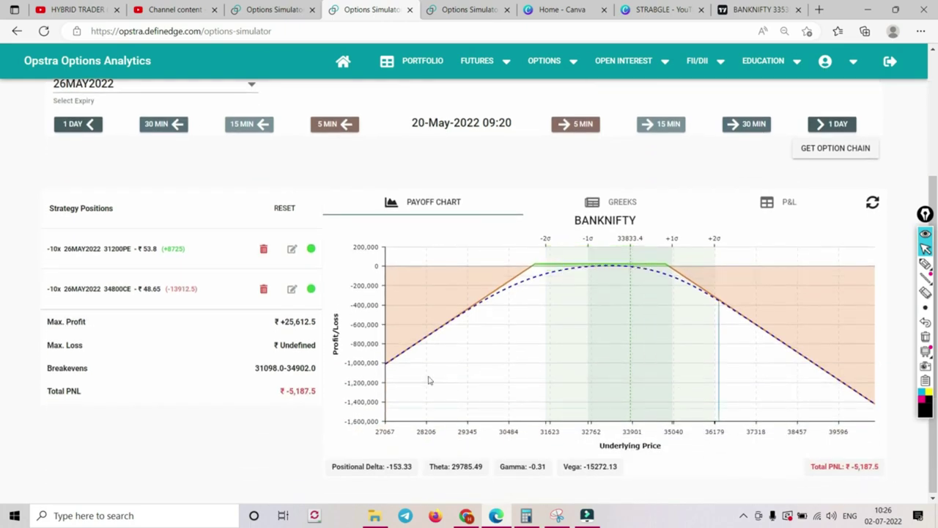
mouse_move(397, 365)
click(789, 204)
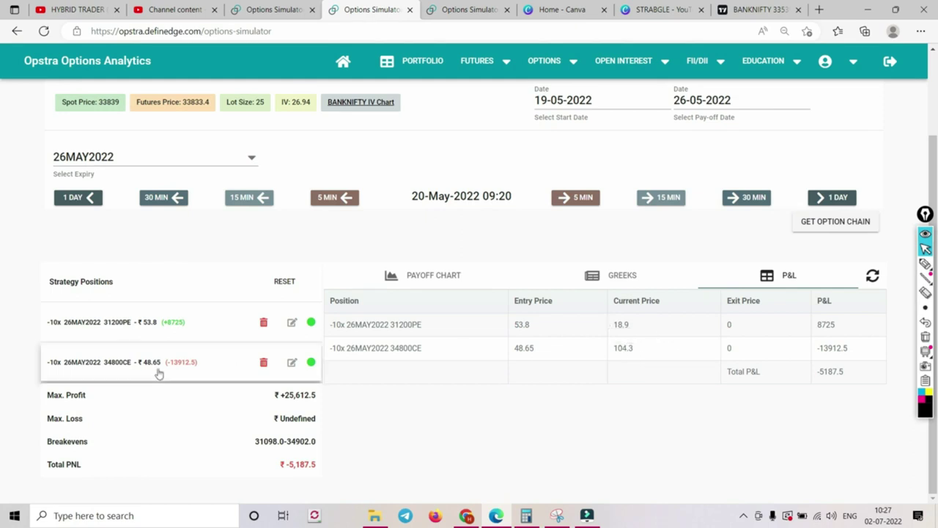
click(429, 269)
mouse_move(711, 356)
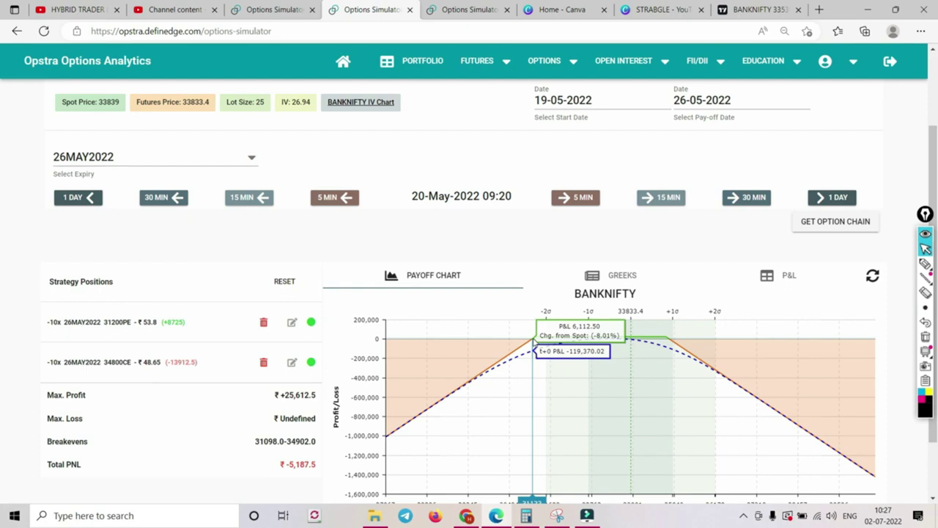
click(787, 275)
double_click(629, 347)
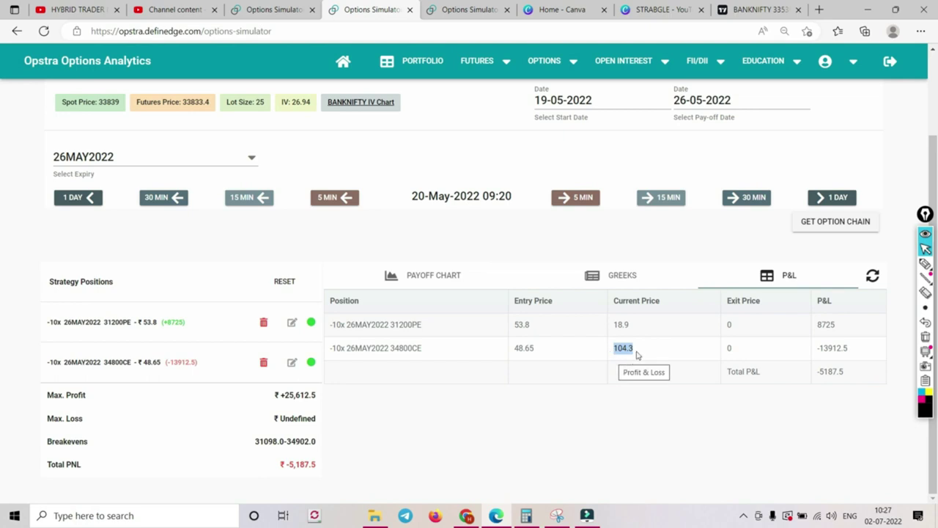
Show the strangle and MYTH's of ADJUSTMENTS uploads on the HYBRID TRADER YouTube channel and return to the simulator.
click(73, 9)
mouse_move(488, 313)
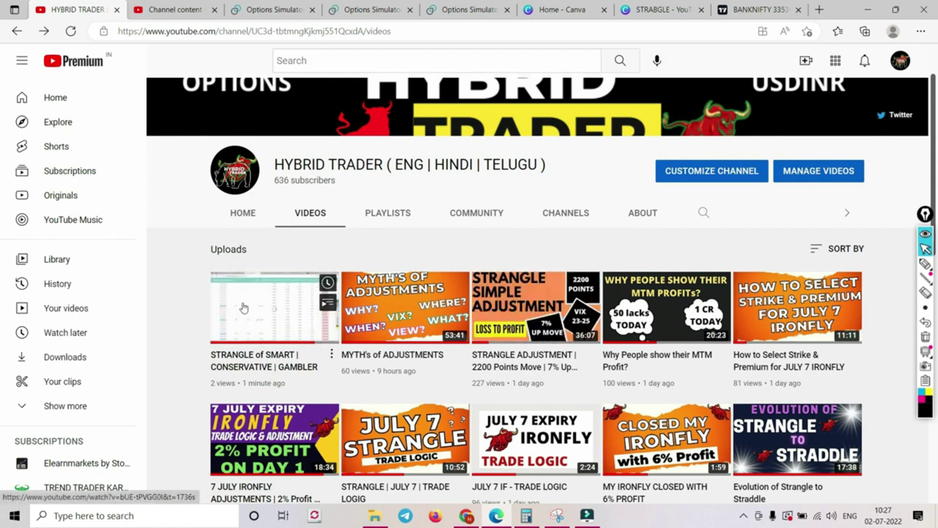
mouse_move(365, 315)
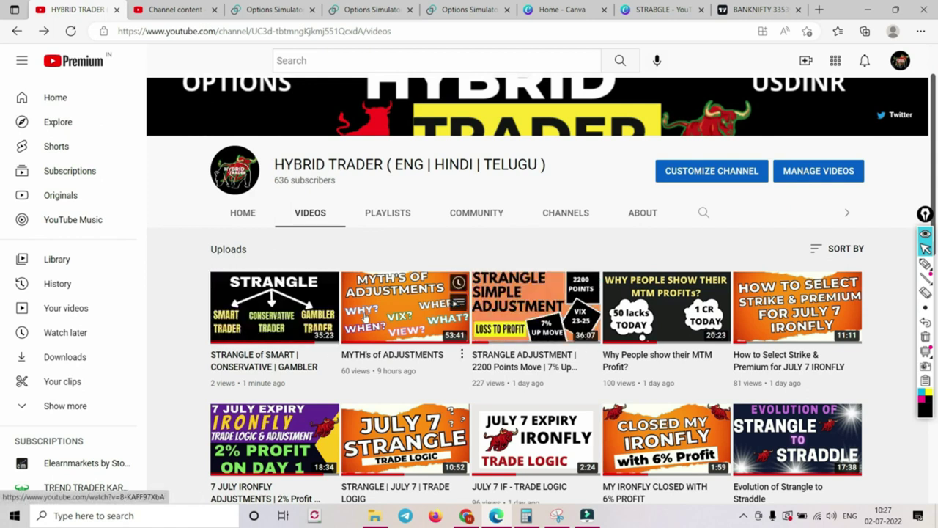
click(355, 12)
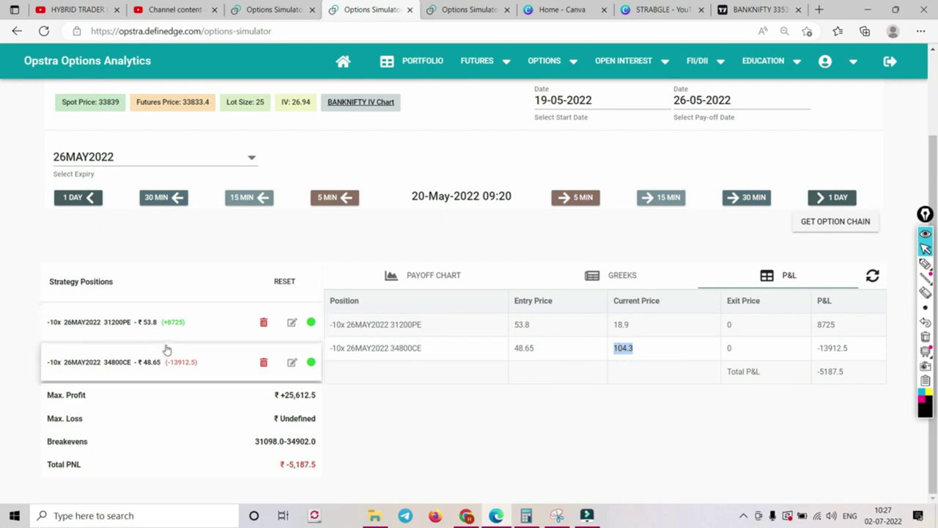
Exit the 34800CE leg by setting its exit price to 104.3.
click(292, 362)
click(425, 299)
key(ctrl+v)
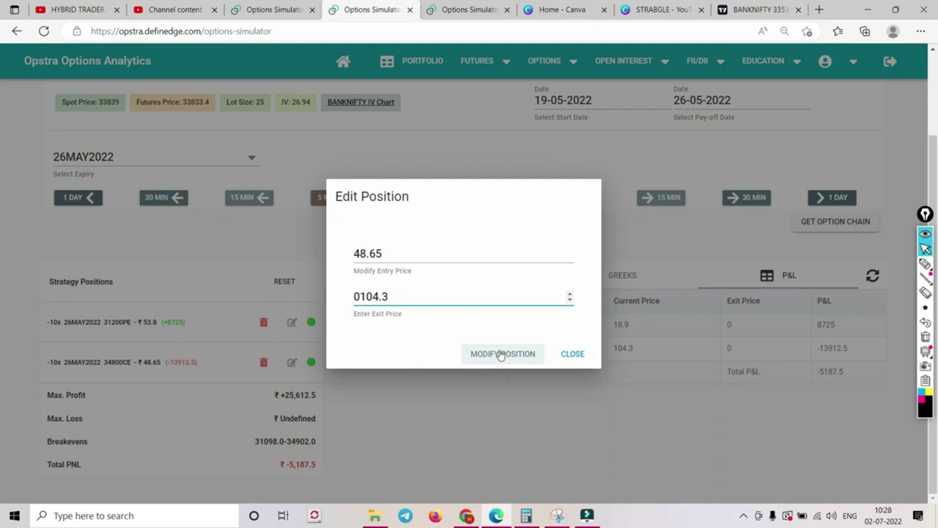
click(501, 354)
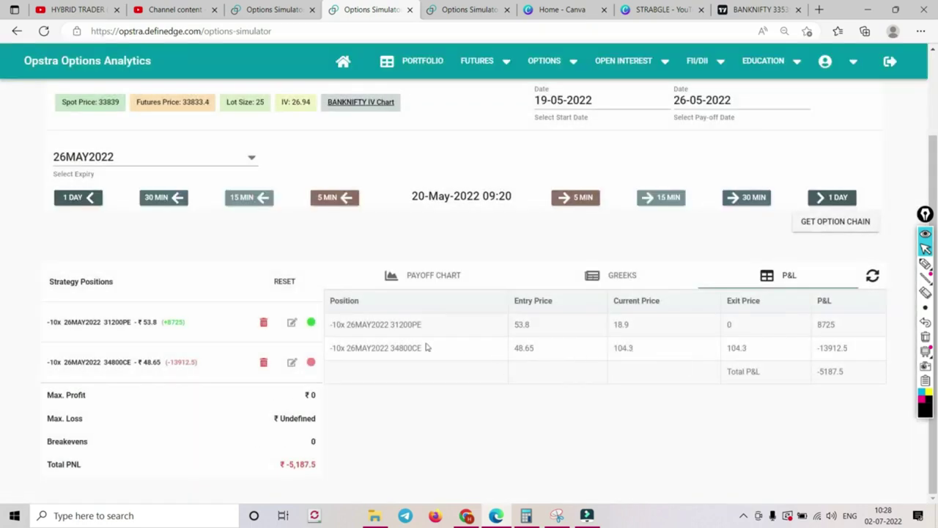
Sell 10 lots of the 35800 call at 19.5 from the 26MAY2022 option chain, close to the 31200PE's current price.
double_click(622, 325)
click(836, 222)
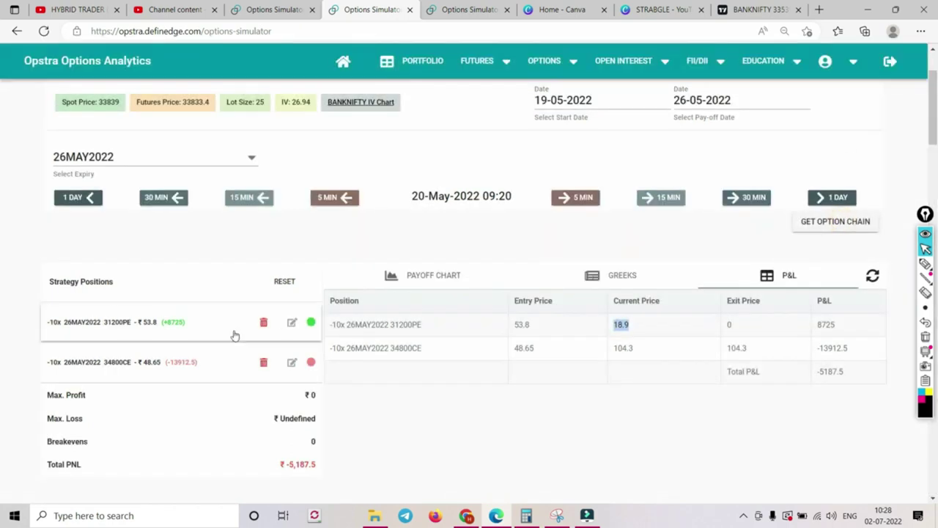
scroll(234, 334, down, 5)
scroll(235, 338, down, 15)
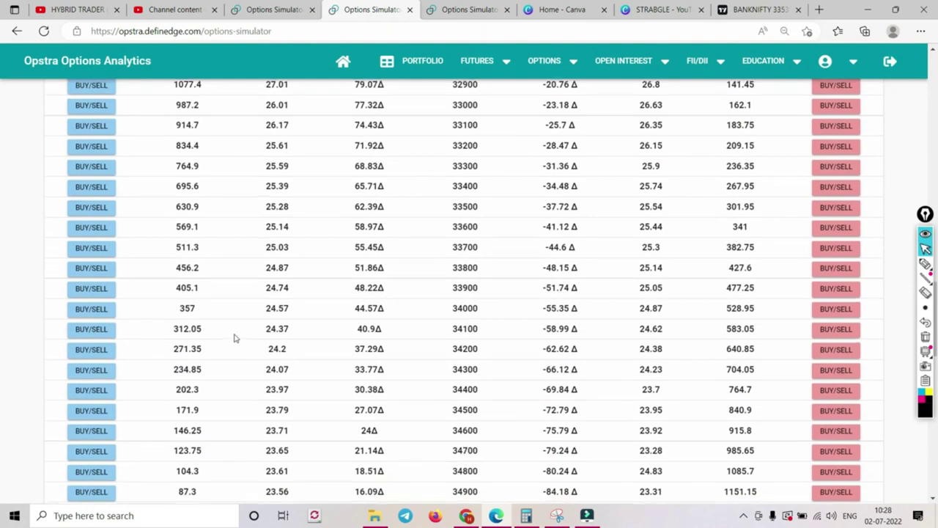
scroll(234, 337, down, 1)
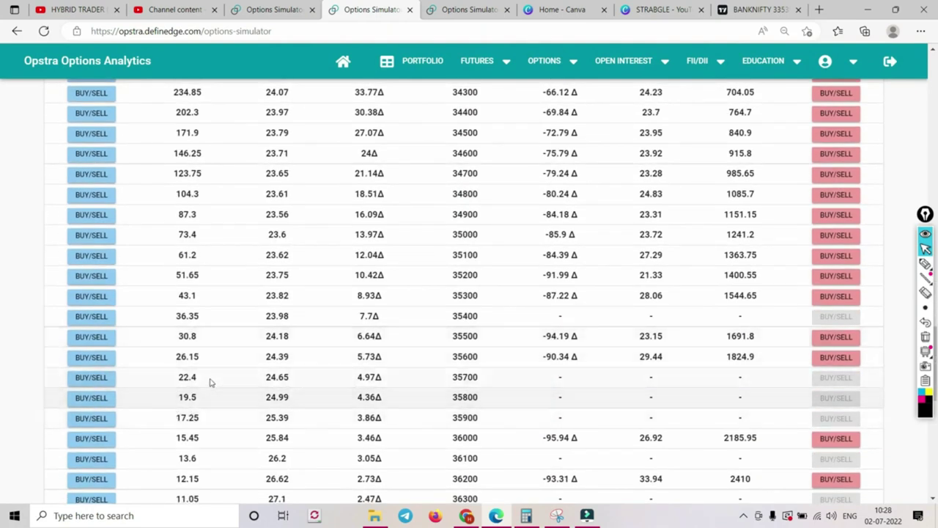
click(90, 398)
click(526, 346)
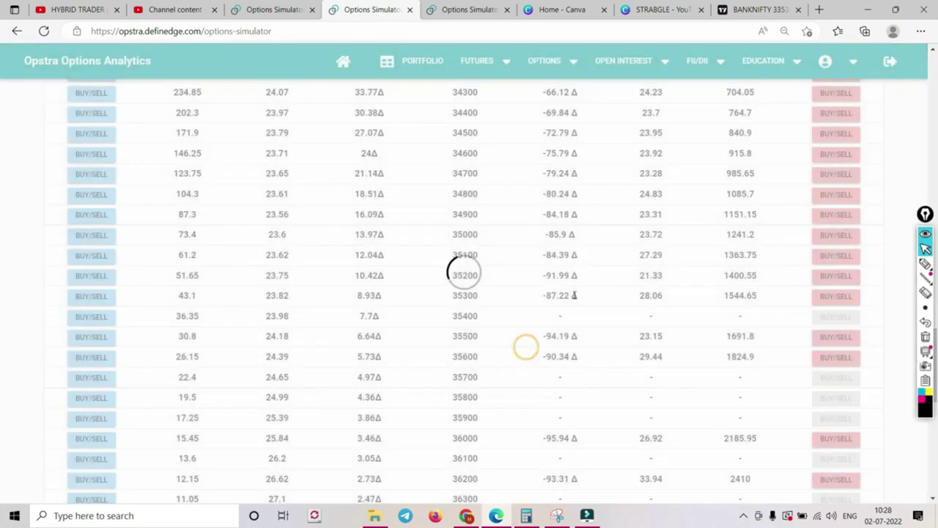
scroll(575, 295, up, 15)
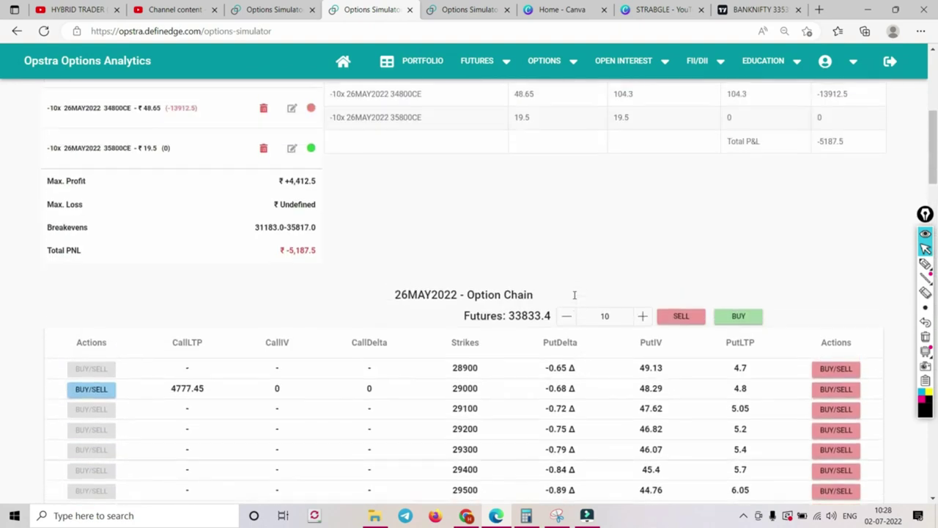
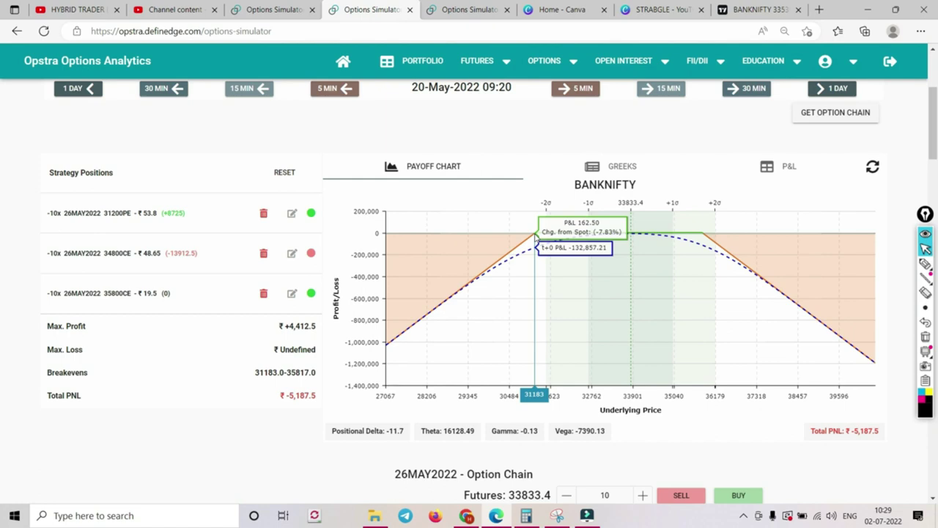
Highlight the adjusted position's maximum profit and examine it alongside the total PNL and payoff chart.
drag(291, 326, 314, 327)
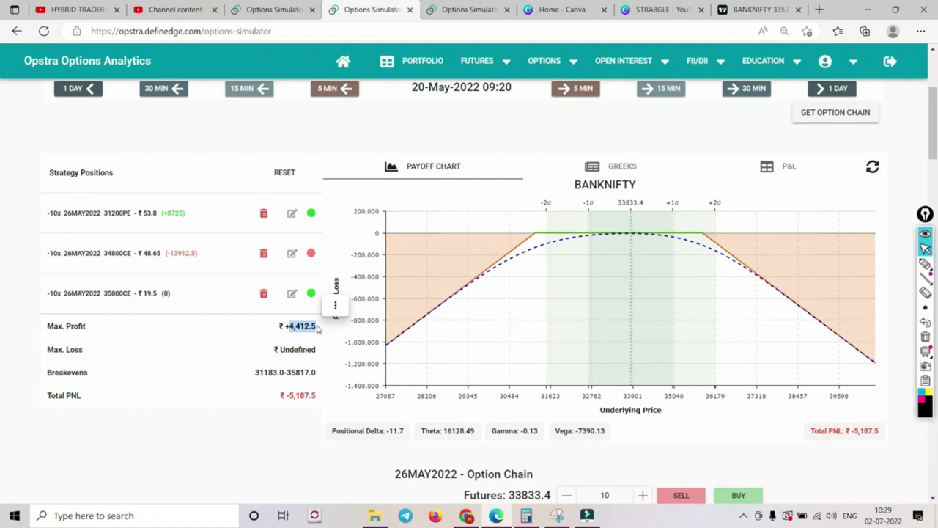
drag(293, 328, 284, 330)
click(335, 304)
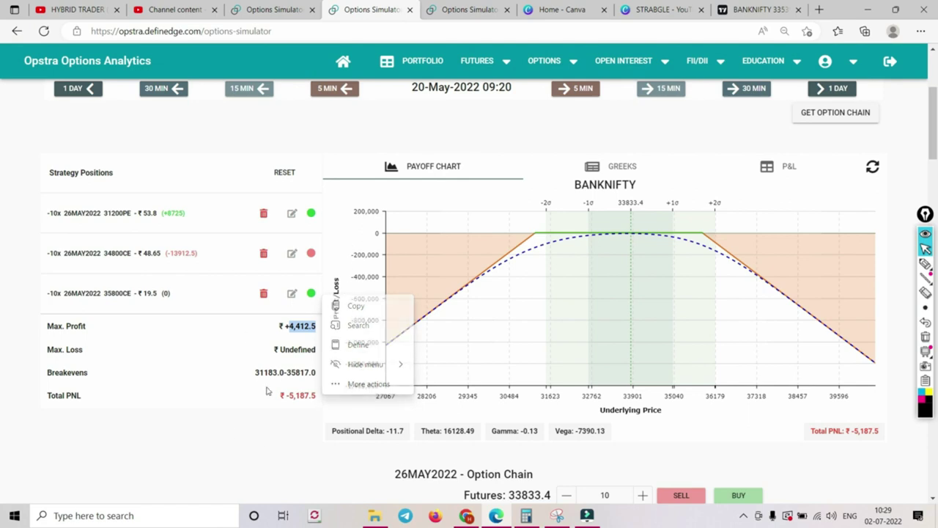
mouse_move(534, 242)
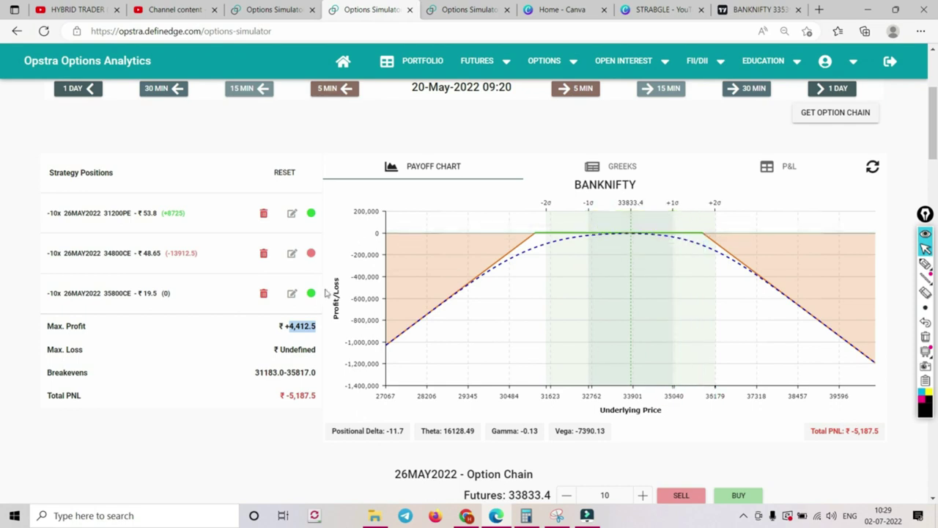
Delete the 35800CE position and reset the 34800CE leg's exit price to 0 to reopen it.
click(263, 293)
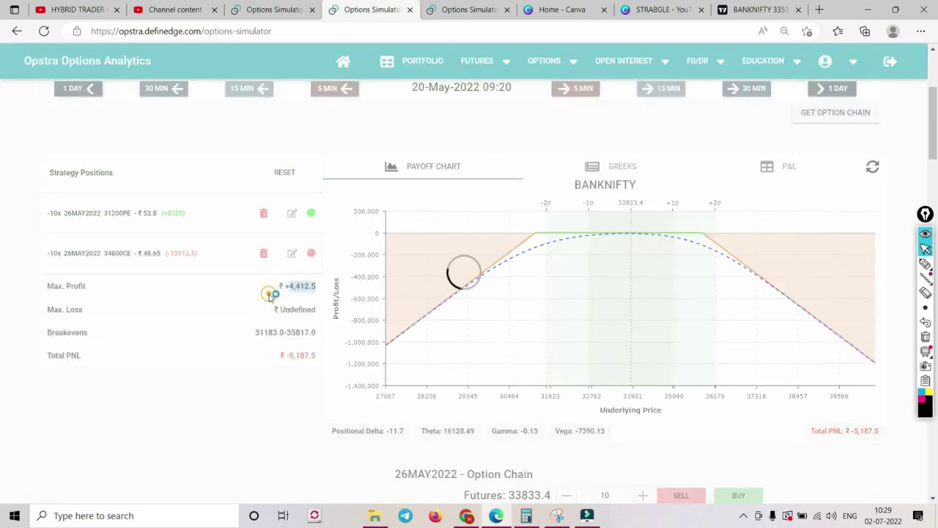
click(292, 252)
click(465, 295)
double_click(399, 294)
text(0)
click(490, 353)
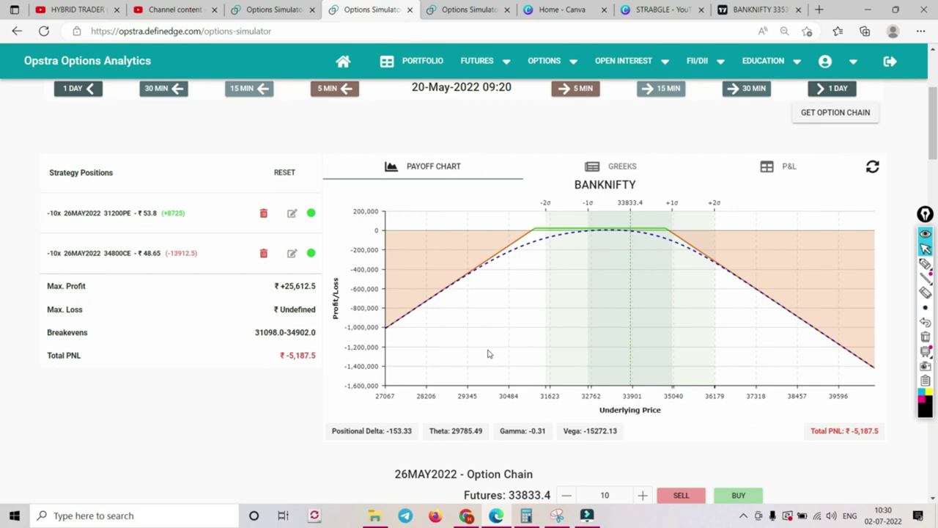
Switch to the TradingView BANKNIFTY chart and brush one line along the February highs and another along the rising lows from late January.
click(756, 10)
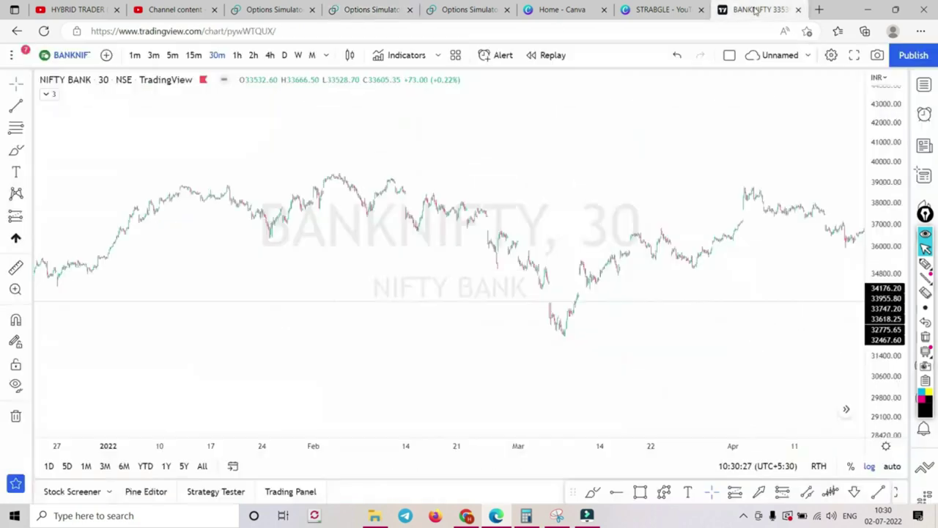
click(17, 150)
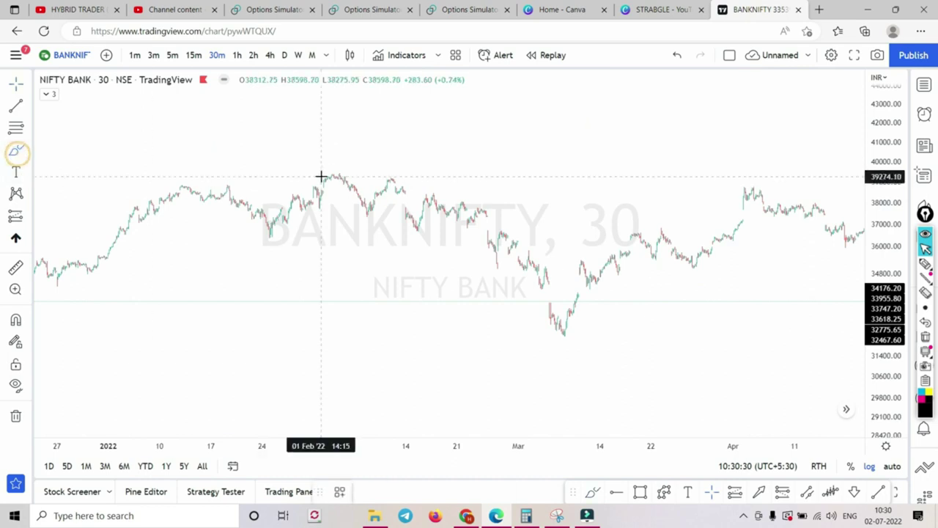
drag(320, 176, 415, 172)
click(28, 150)
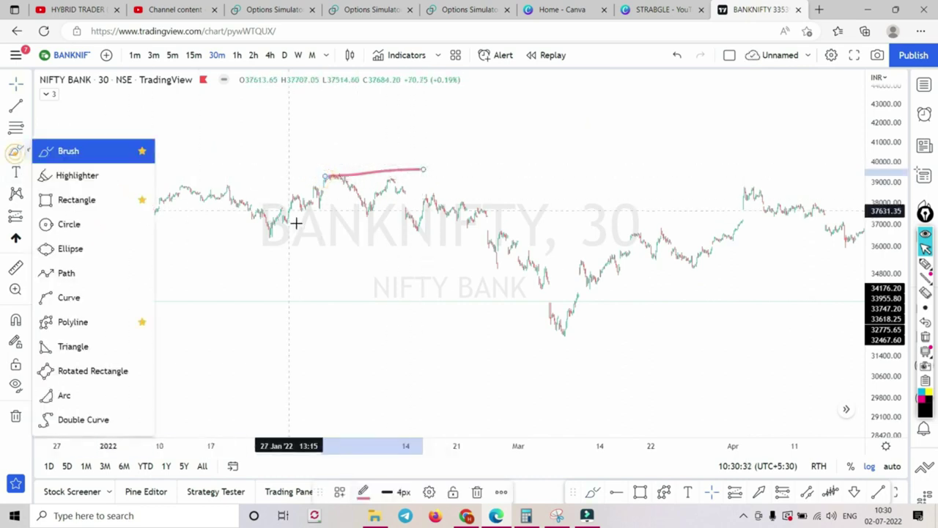
drag(262, 237, 489, 185)
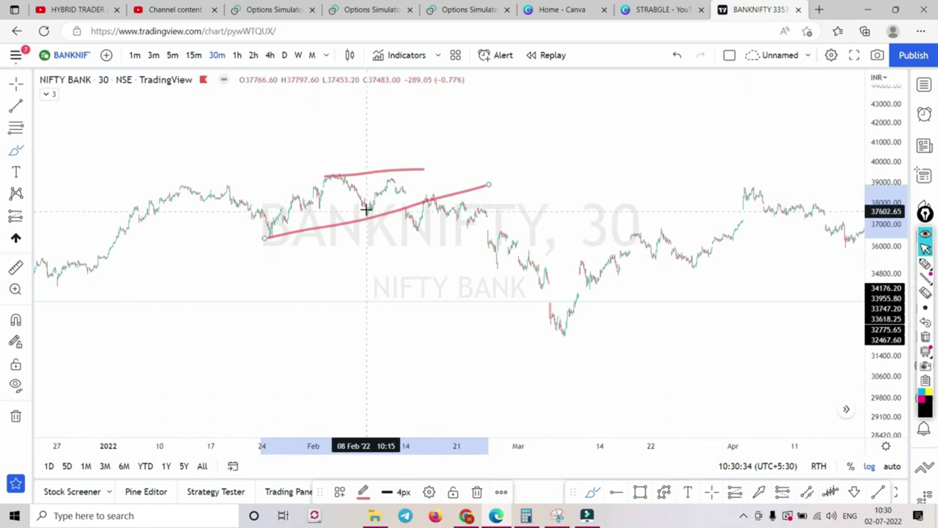
Circle the early-February peak, the low touching the lower line, the mid-February swing and the break of that line with the Brush.
drag(363, 220, 369, 207)
mouse_move(335, 172)
mouse_down()
mouse_move(325, 185)
mouse_move(330, 174)
mouse_up()
drag(388, 191, 400, 187)
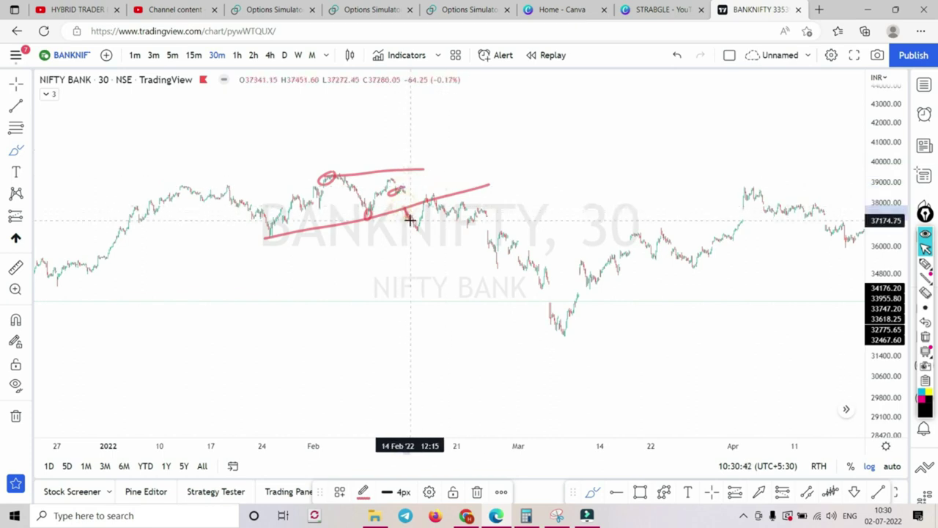
drag(402, 212, 404, 209)
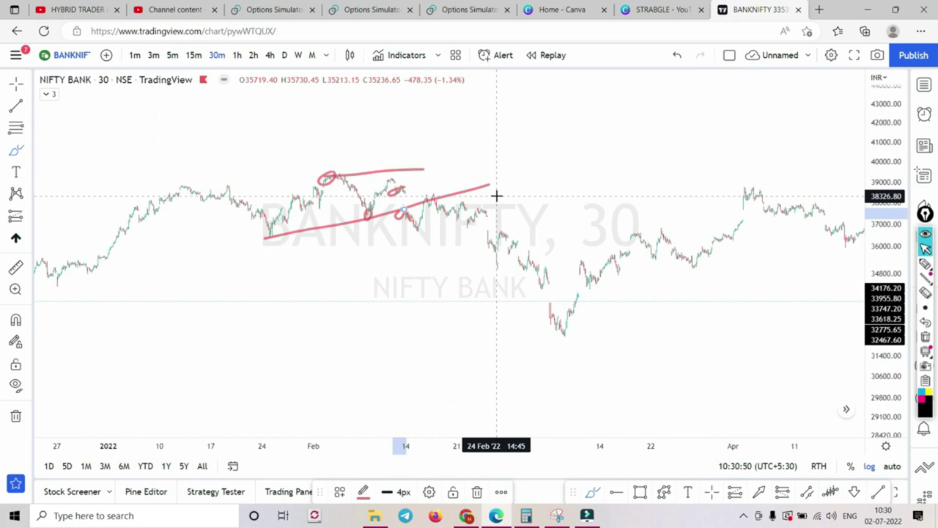
Compare the 30700PE/35100CE strangle at 26-May expiry in the other Opstra simulator tab with the 31200PE/34800CE strangle.
click(275, 12)
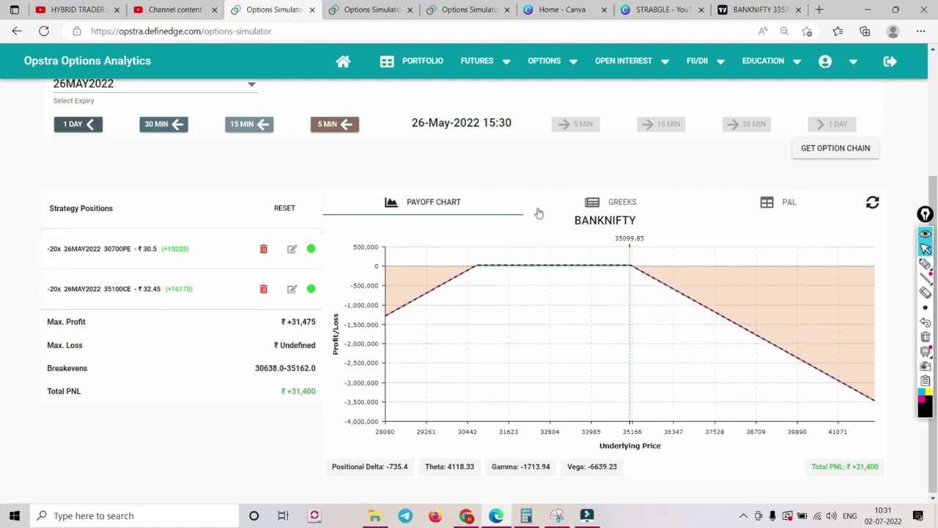
scroll(537, 213, up, 1)
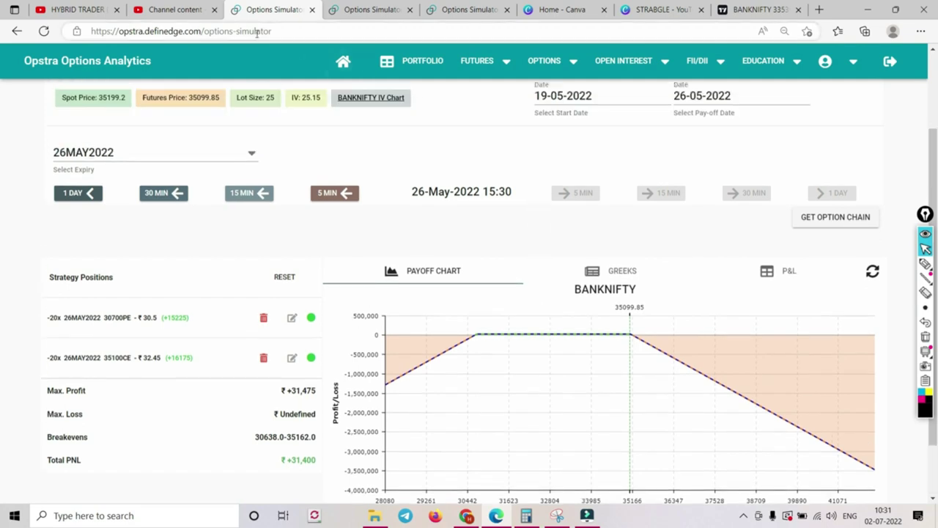
click(358, 18)
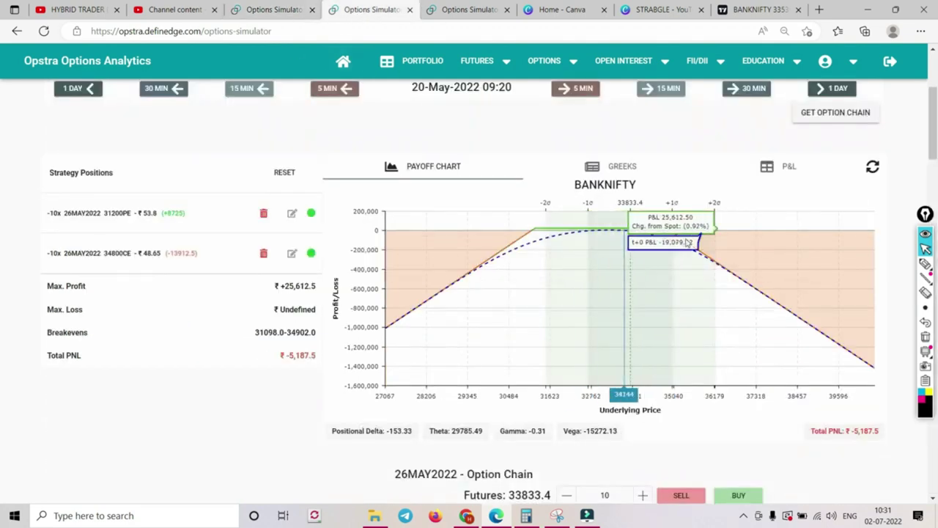
click(302, 9)
drag(313, 250, 256, 387)
click(365, 18)
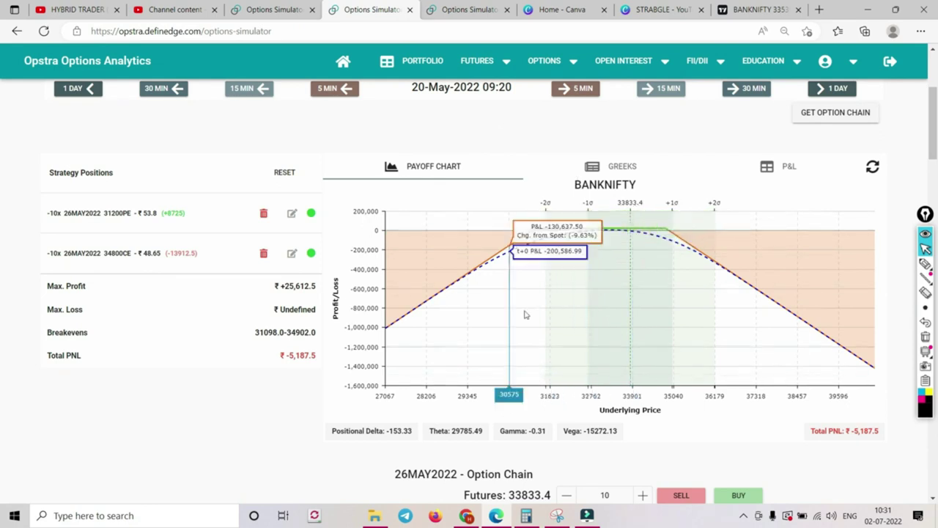
Exit the 31200PE leg by copying its current price from the P&L table and setting the exit price to 18.9.
click(789, 166)
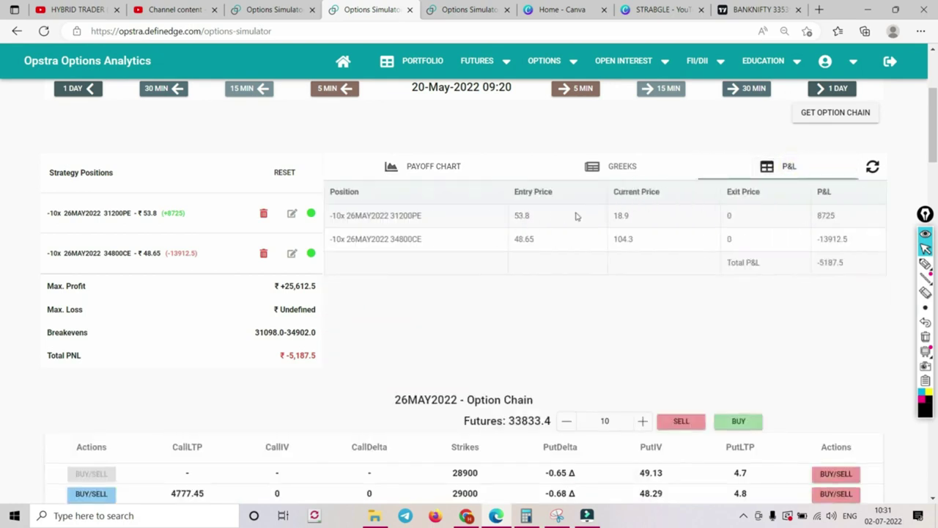
double_click(625, 214)
key(ctrl+c)
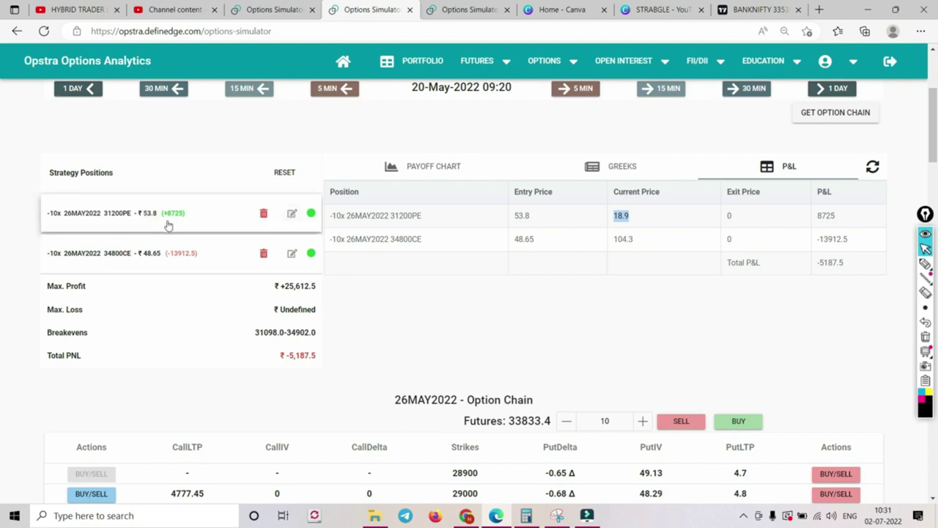
click(291, 214)
click(384, 298)
key(ctrl+v)
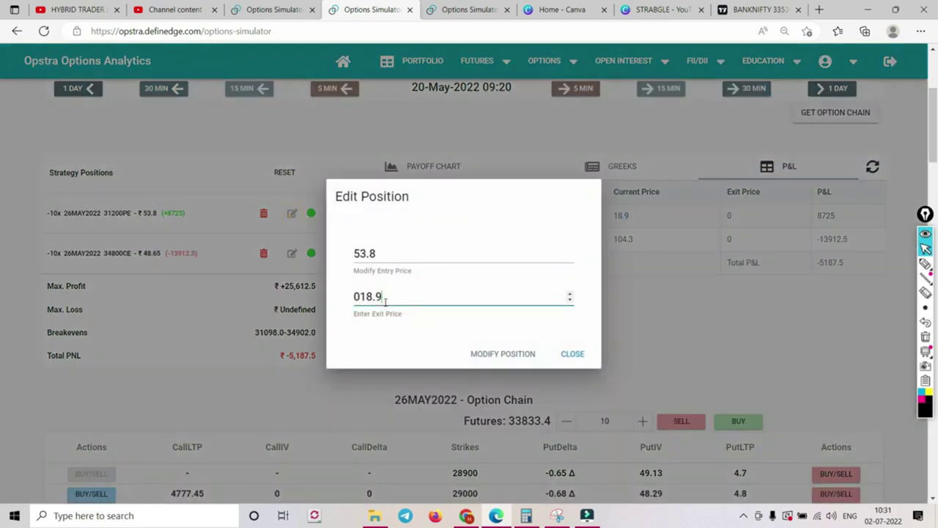
click(505, 354)
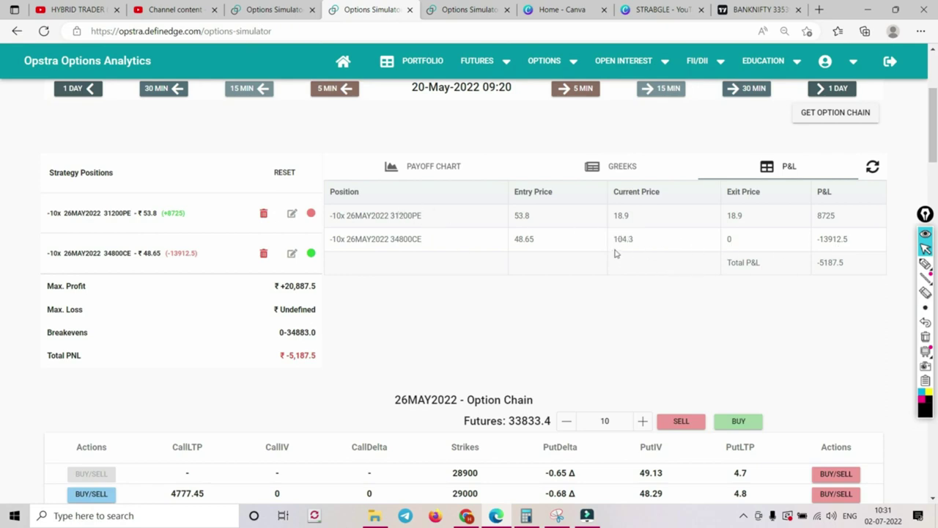
Sell 10 lots of the 26-May 32300PE from the option chain and examine the payoff chart and maximum profit.
click(836, 112)
scroll(829, 255, down, 10)
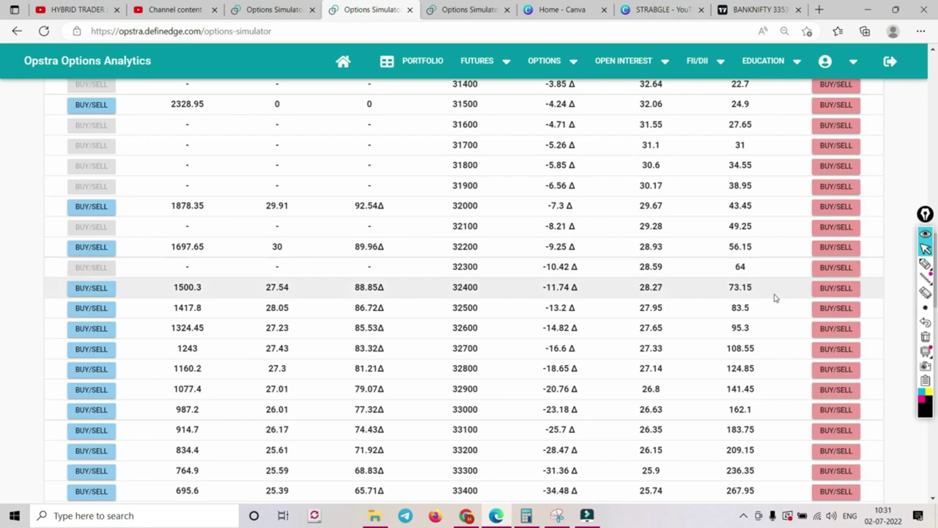
click(826, 272)
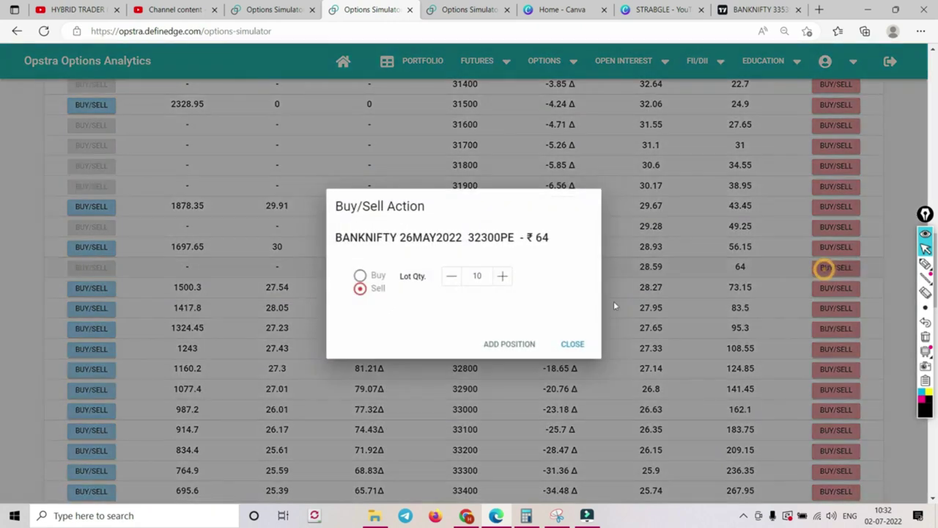
click(527, 347)
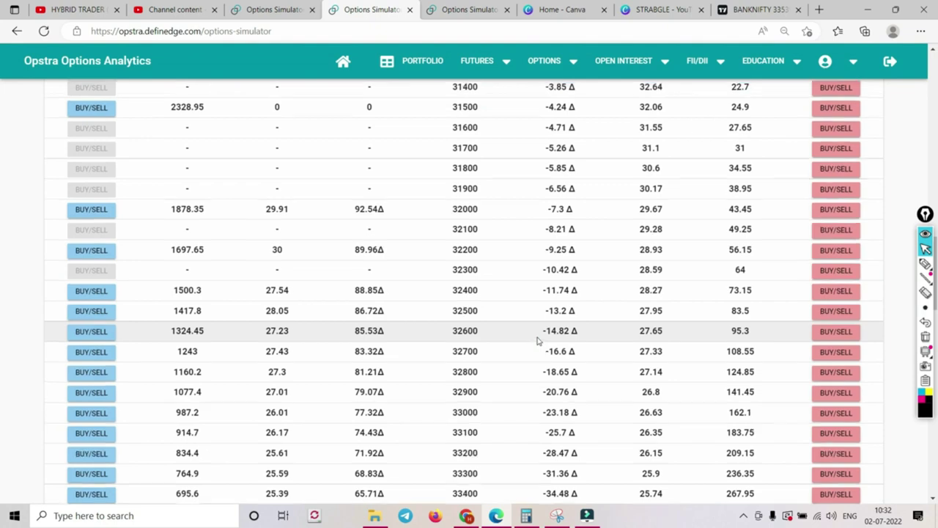
scroll(513, 322, up, 3)
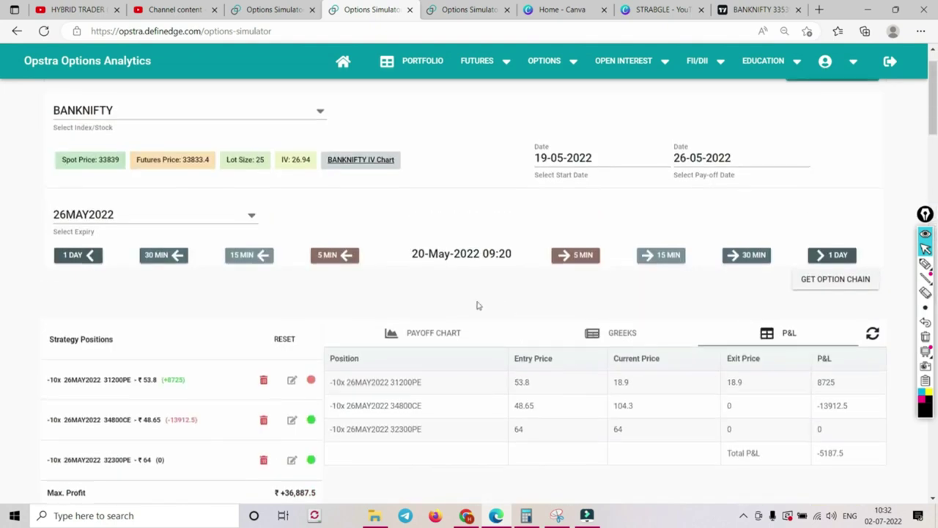
click(433, 331)
scroll(383, 362, down, 3)
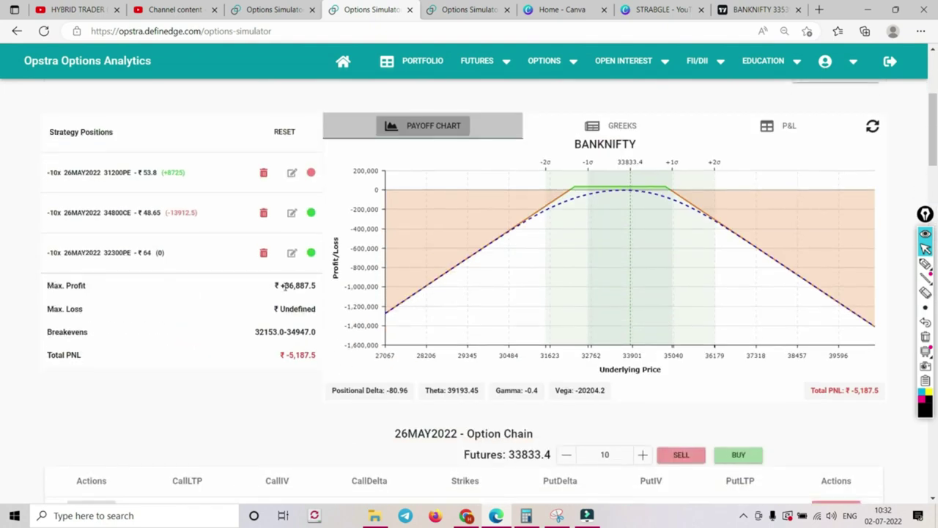
drag(283, 286, 316, 286)
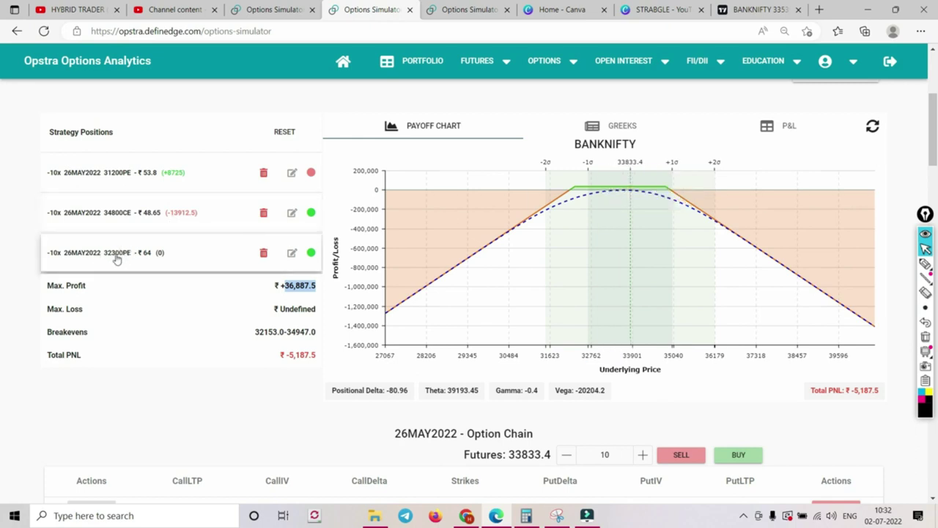
Replace the 32300PE leg with 10 sold lots of the 32700PE and examine the payoff and maximum profit.
click(263, 253)
scroll(865, 270, down, 5)
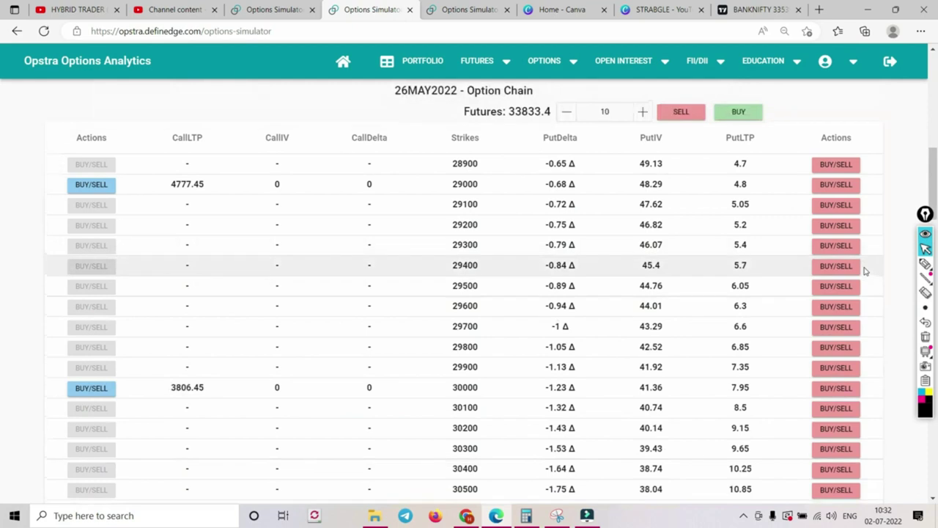
scroll(865, 270, down, 5)
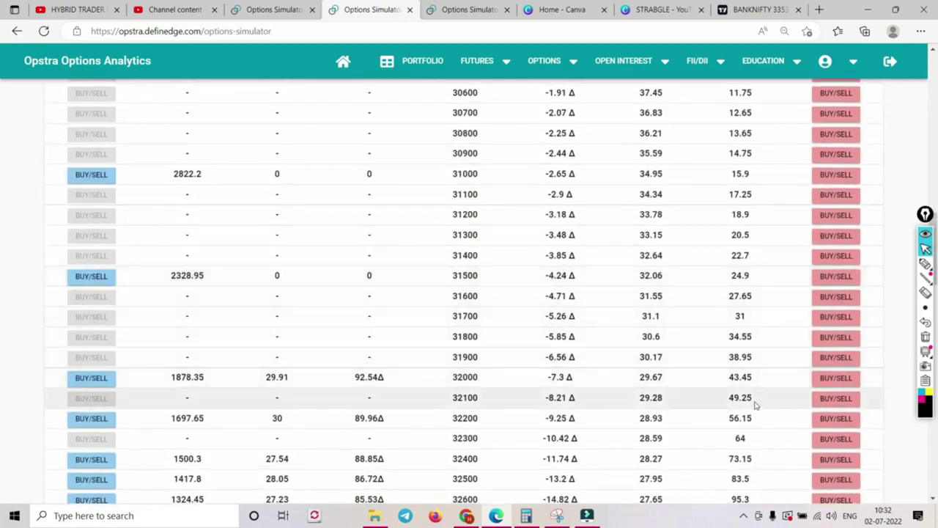
scroll(755, 377, down, 2)
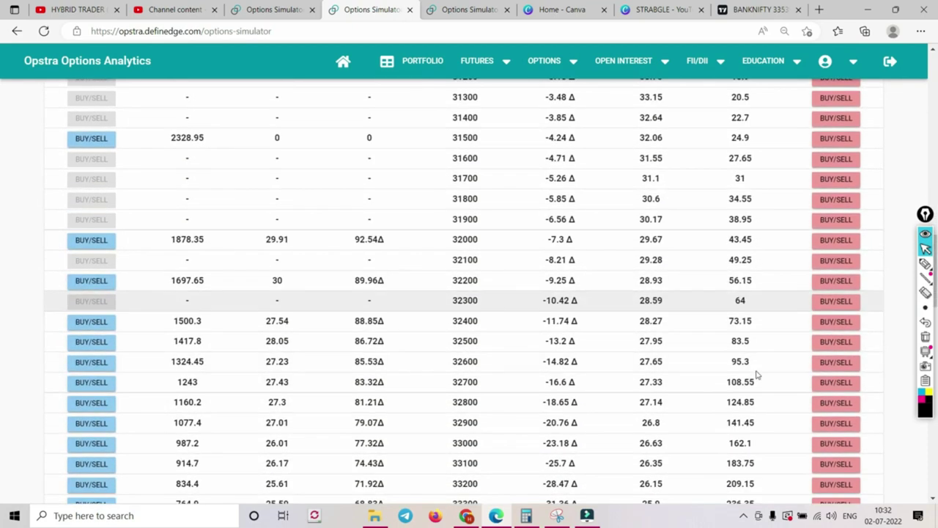
click(842, 389)
click(522, 348)
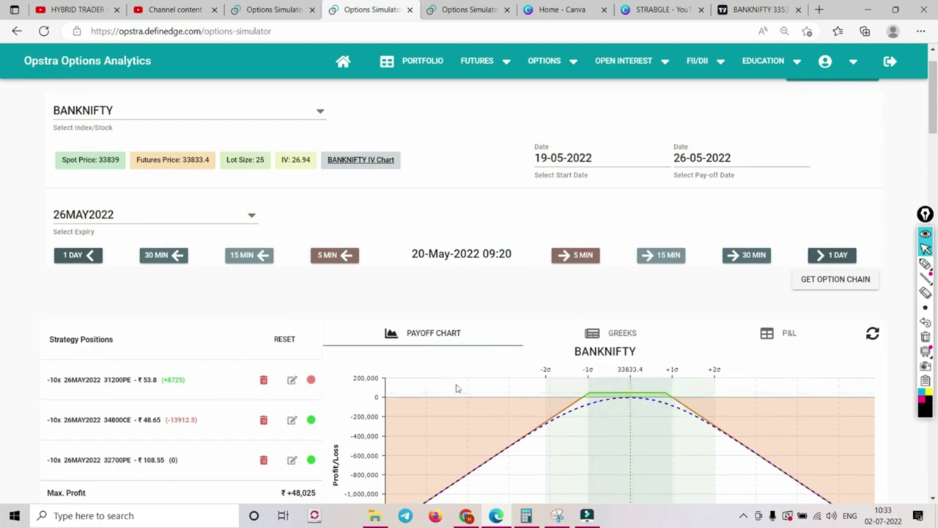
scroll(648, 376, down, 1)
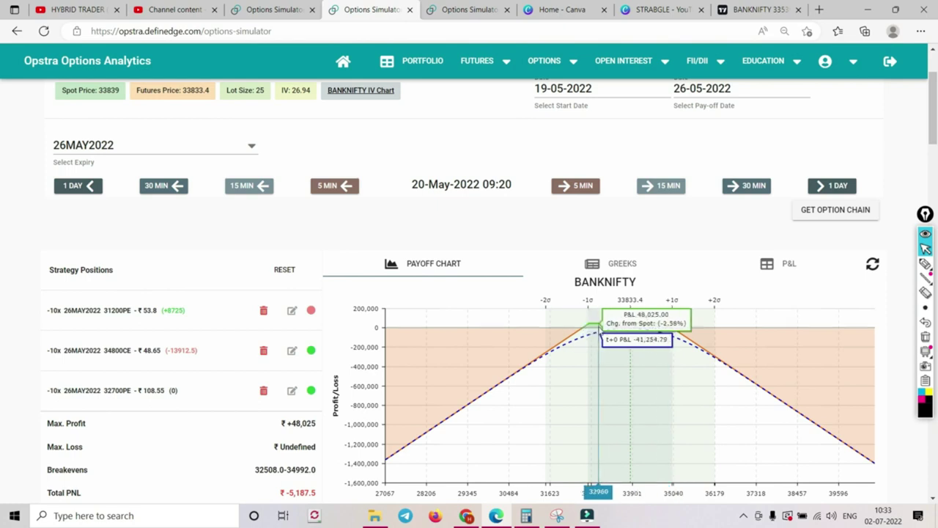
scroll(303, 309, down, 2)
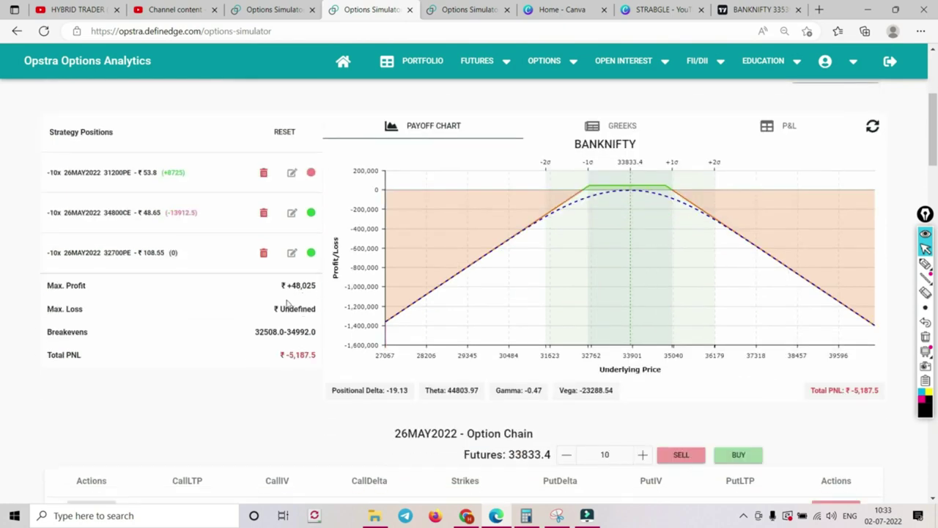
Remove the 32700PE leg and sell 10 lots of the 26-May 32300PE instead.
click(263, 253)
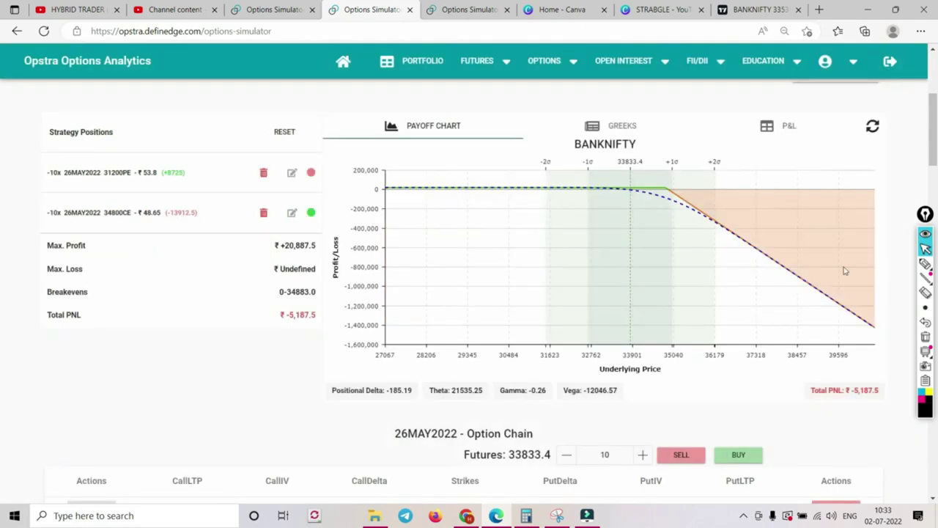
scroll(843, 267, down, 3)
scroll(829, 261, down, 12)
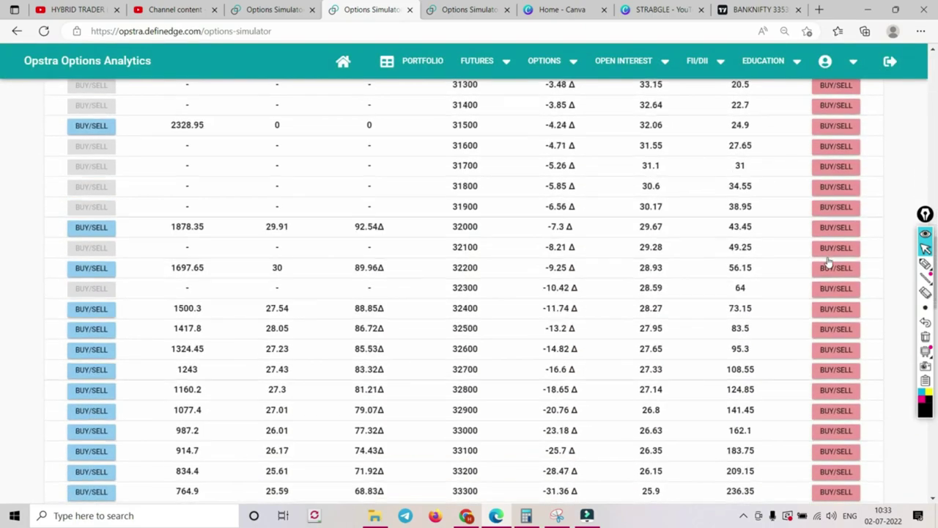
scroll(765, 203, up, 3)
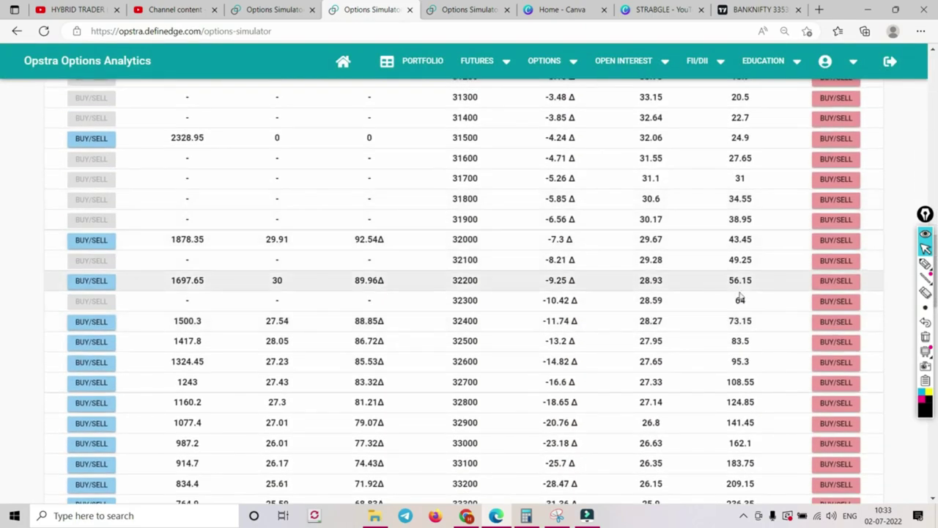
click(840, 307)
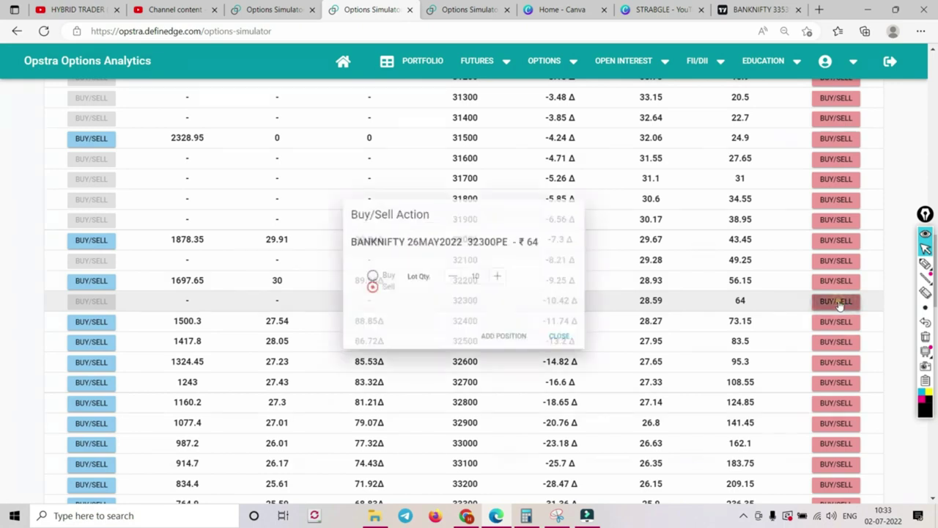
click(516, 340)
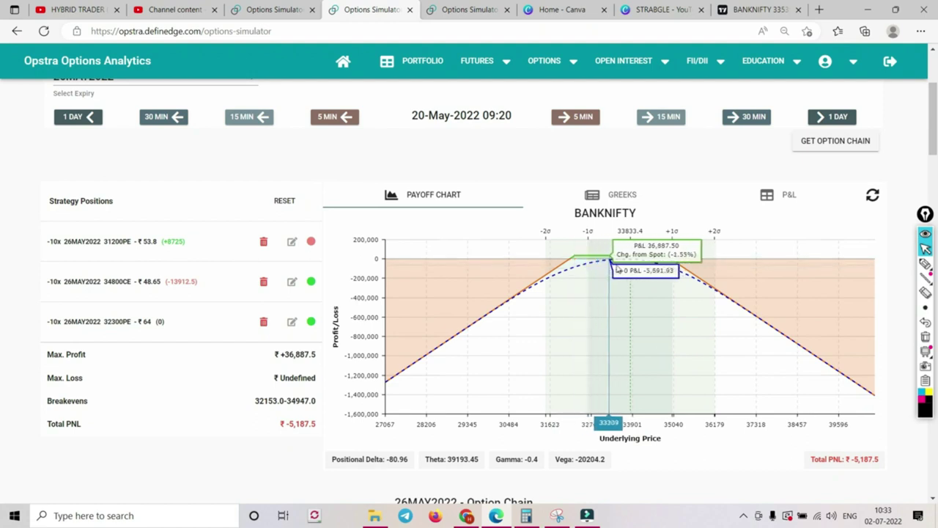
Exit the 34800CE leg by copying its current price from the P&L table and setting the exit price to 104.3.
click(790, 195)
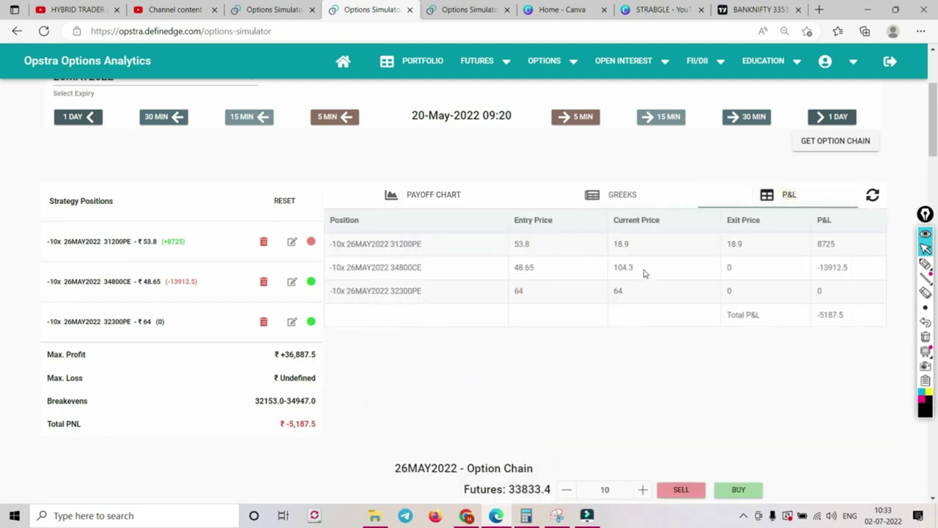
double_click(623, 267)
key(ctrl+c)
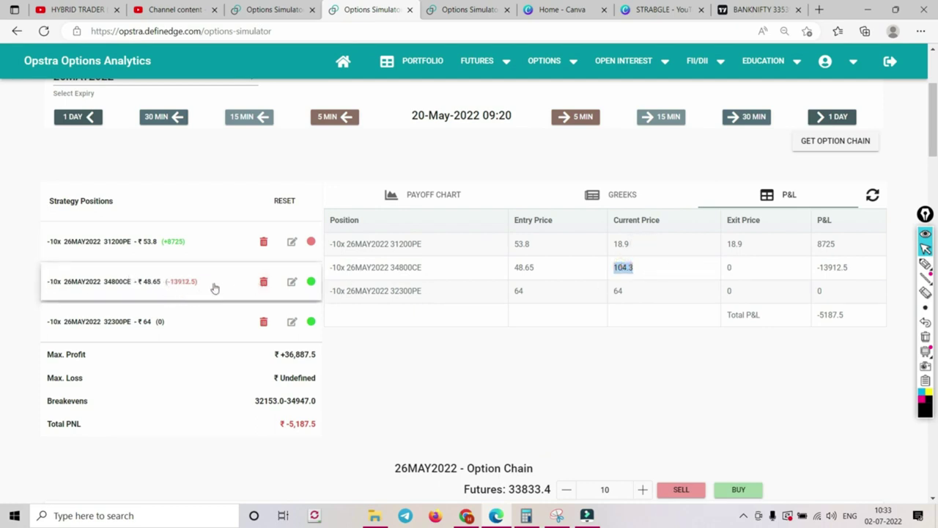
click(292, 282)
click(386, 298)
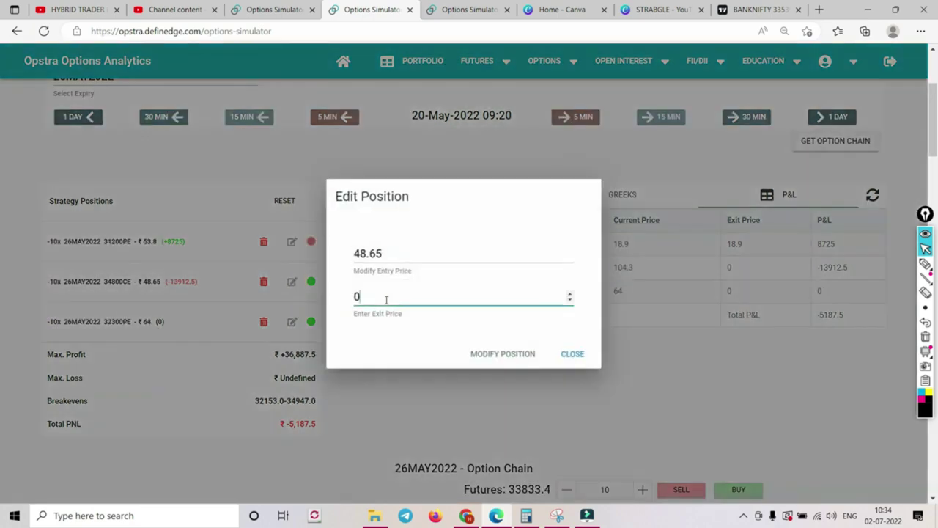
key(ctrl+v)
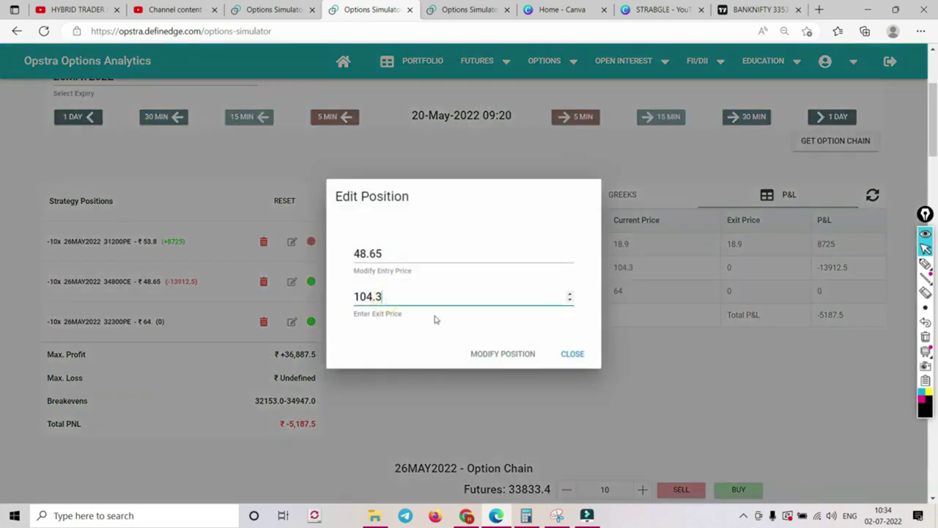
click(504, 354)
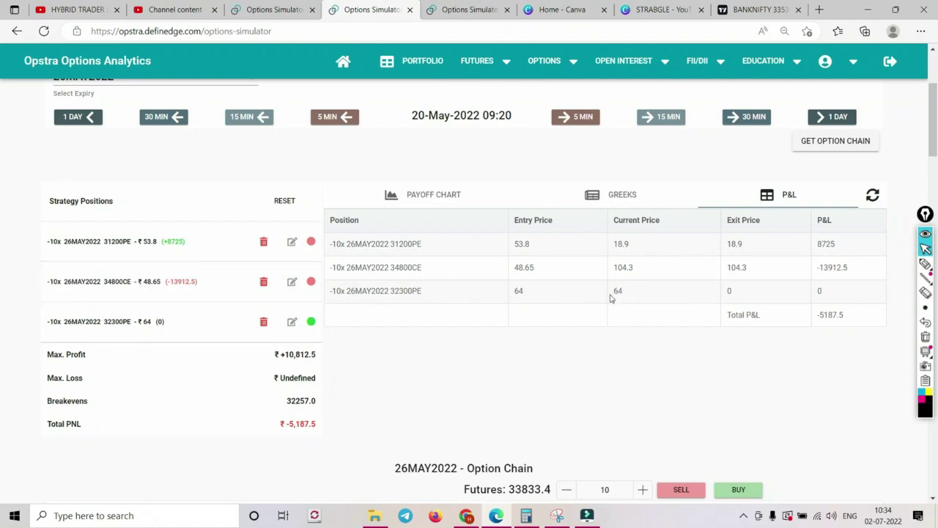
Reload the option chain and sell 10 lots of the 26-May 35100CE.
click(827, 142)
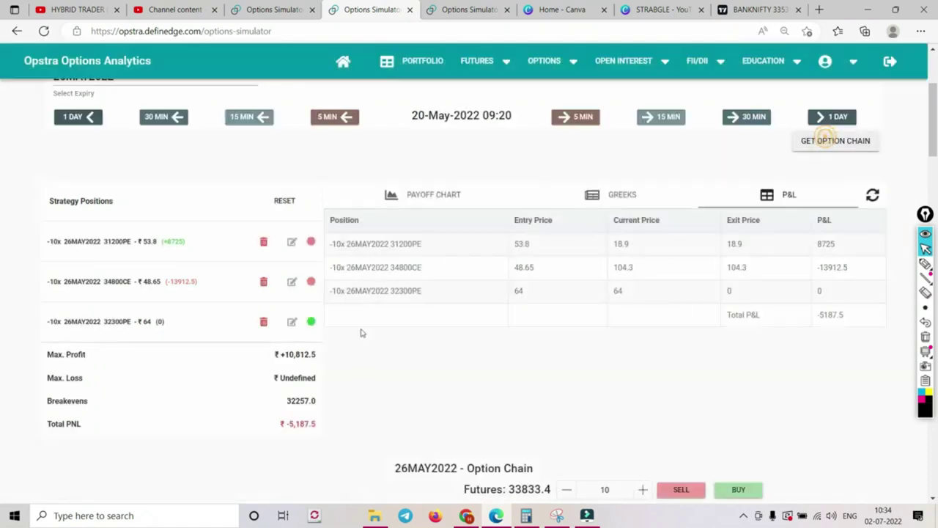
scroll(355, 331, down, 14)
scroll(352, 334, down, 7)
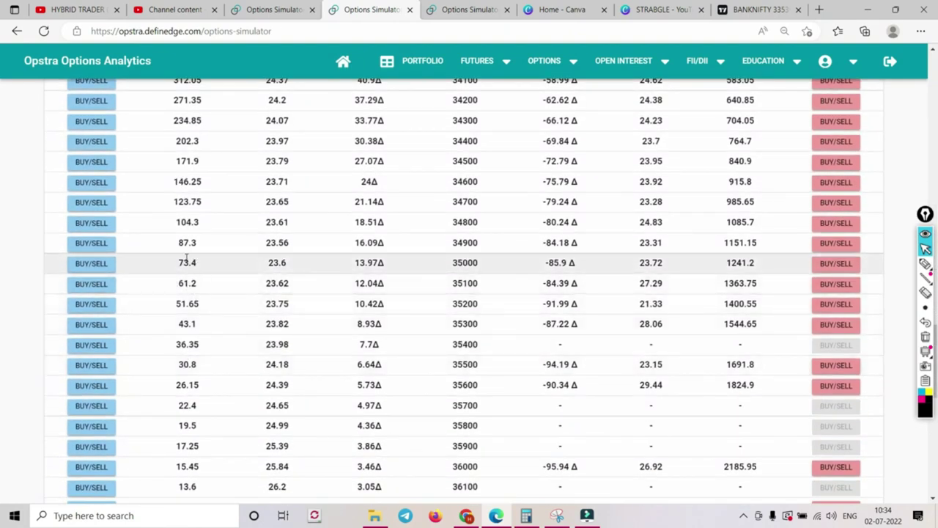
click(102, 288)
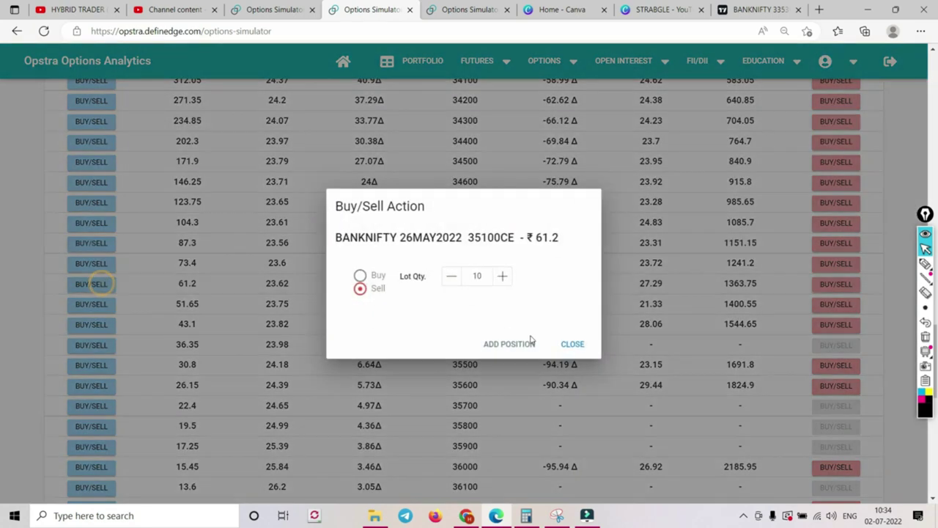
click(513, 348)
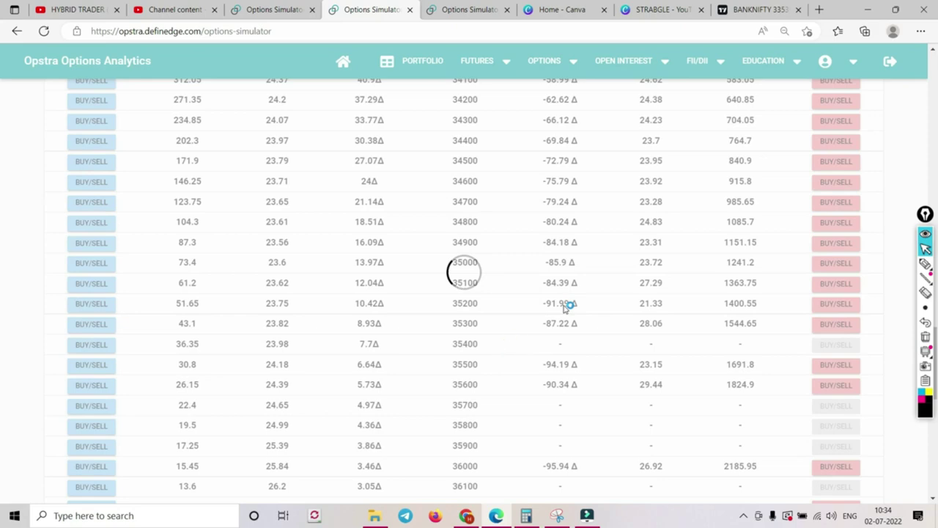
scroll(569, 301, up, 15)
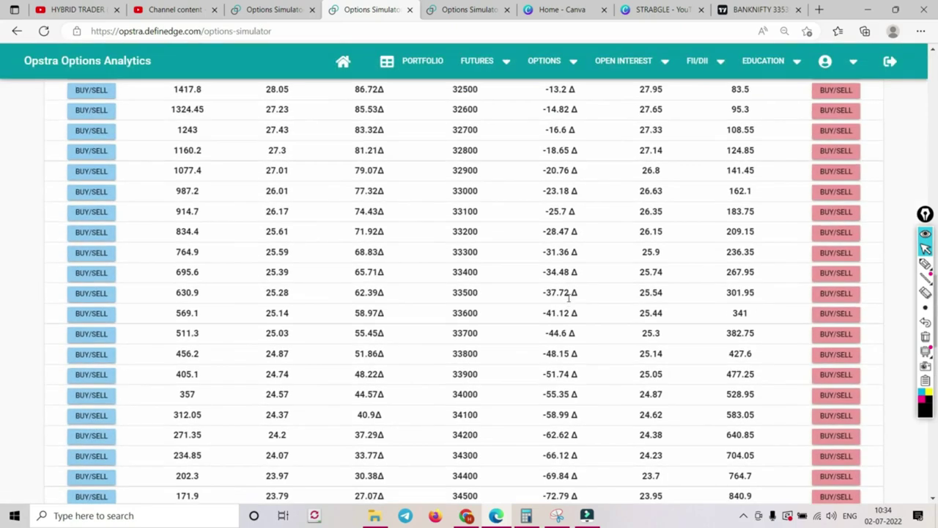
scroll(571, 295, up, 10)
Examine the payoff chart of the adjusted 32300PE/35100CE strangle and highlight its maximum profit.
click(442, 225)
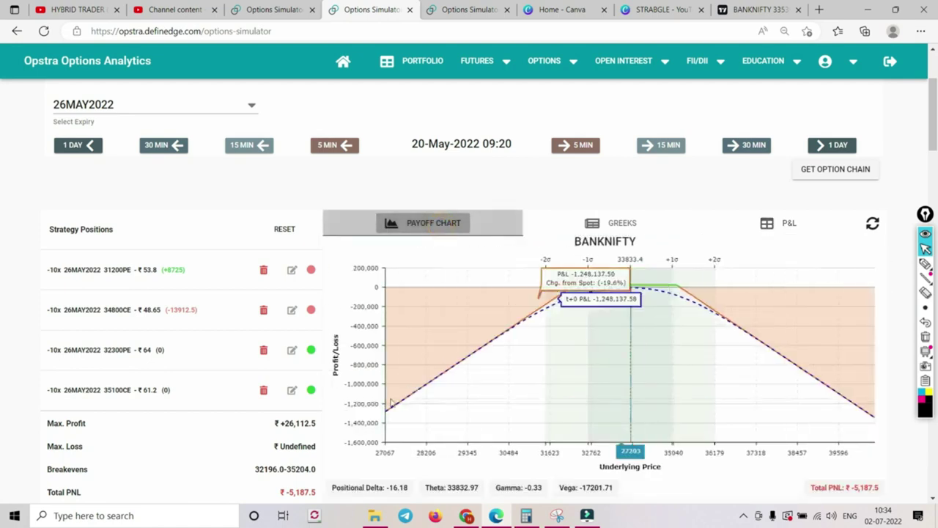
scroll(630, 330, down, 1)
double_click(282, 354)
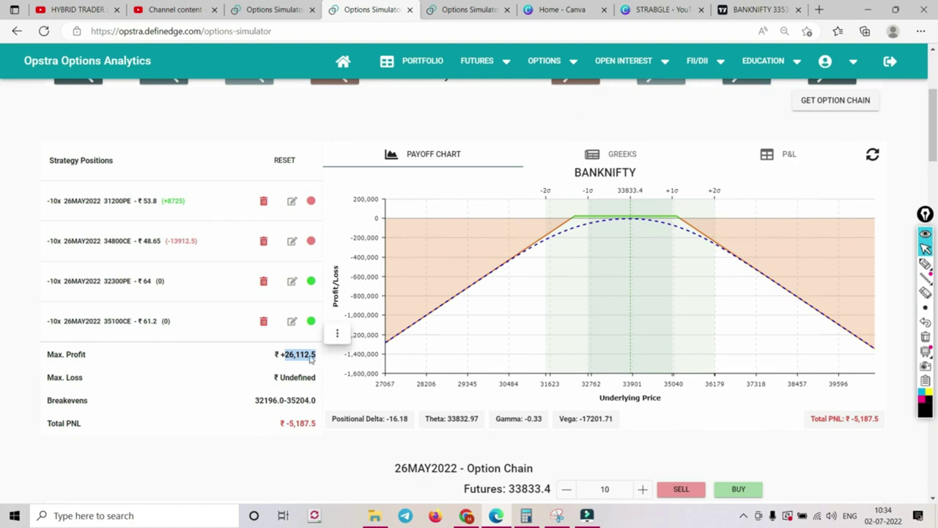
mouse_move(553, 246)
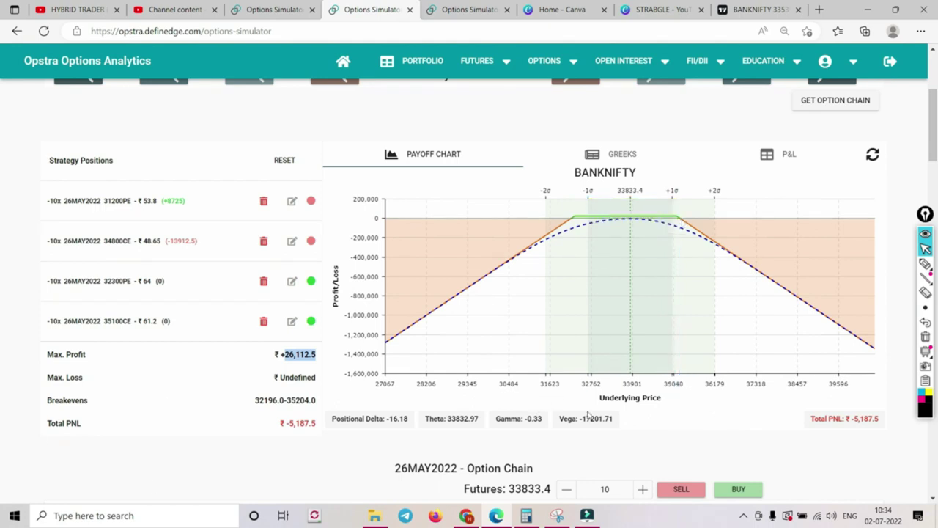
Look over the strangle adjustment uploads on the HYBRID TRADER YouTube channel and return to the Opstra simulator.
key(ctrl+1)
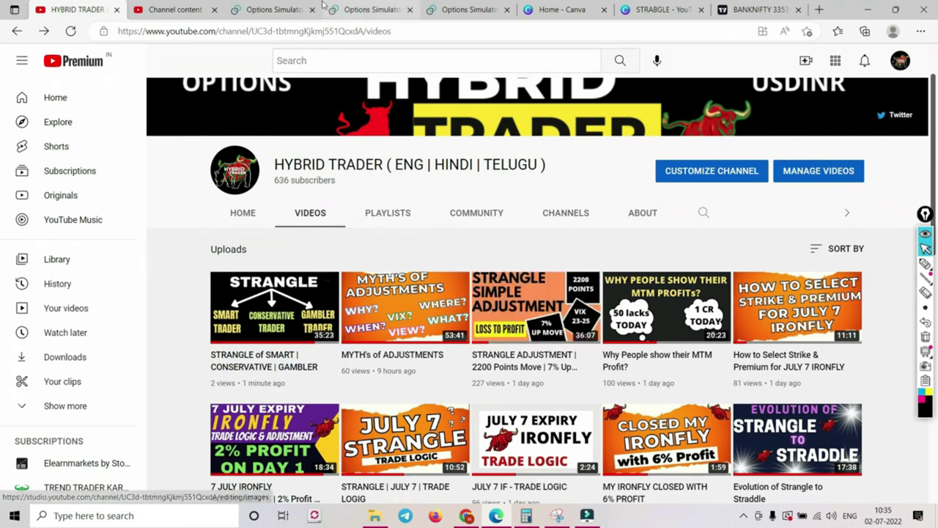
click(359, 9)
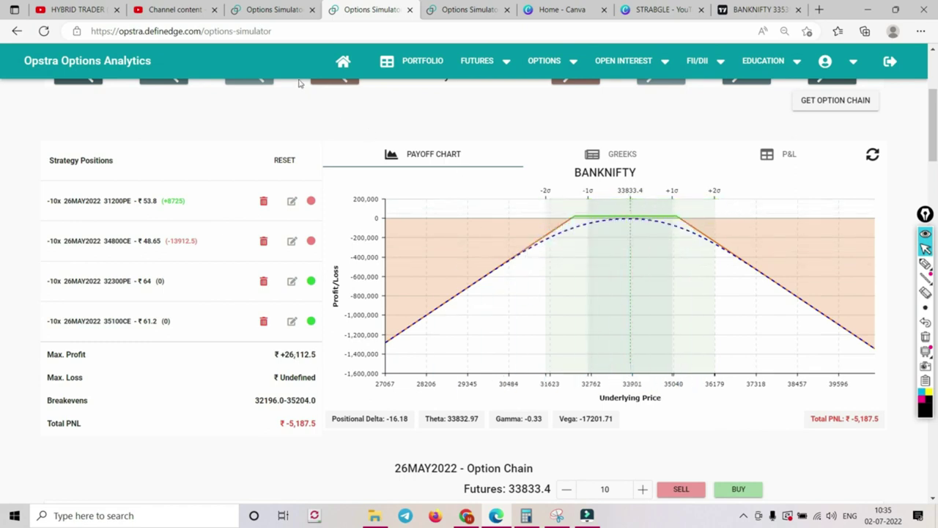
click(76, 11)
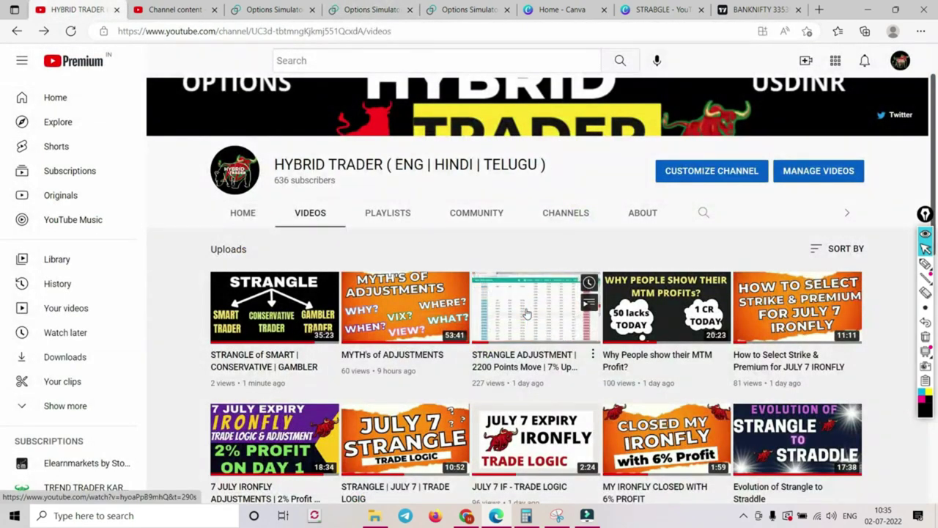
click(370, 9)
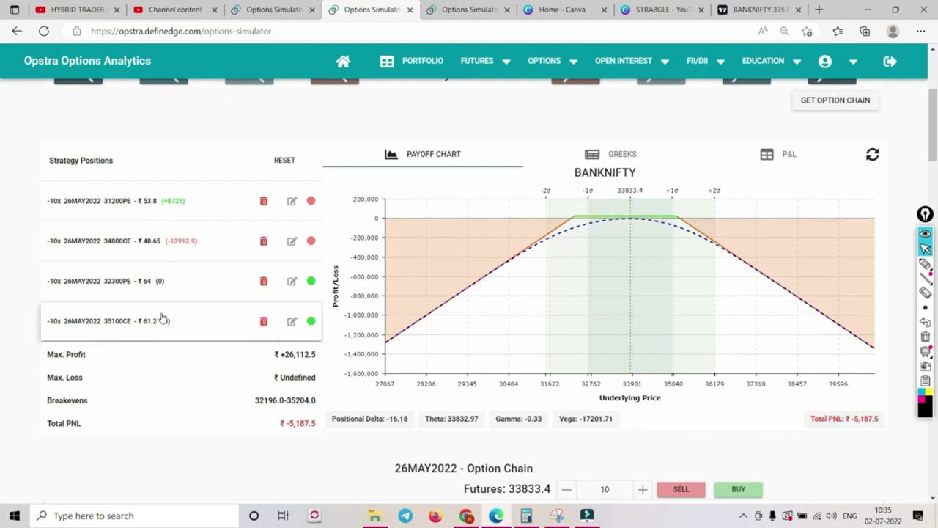
Replace the 35100CE leg with a 10-lot sale of the 26-May 35000CE and inspect the payoff chart at both edges of the profit range.
click(264, 322)
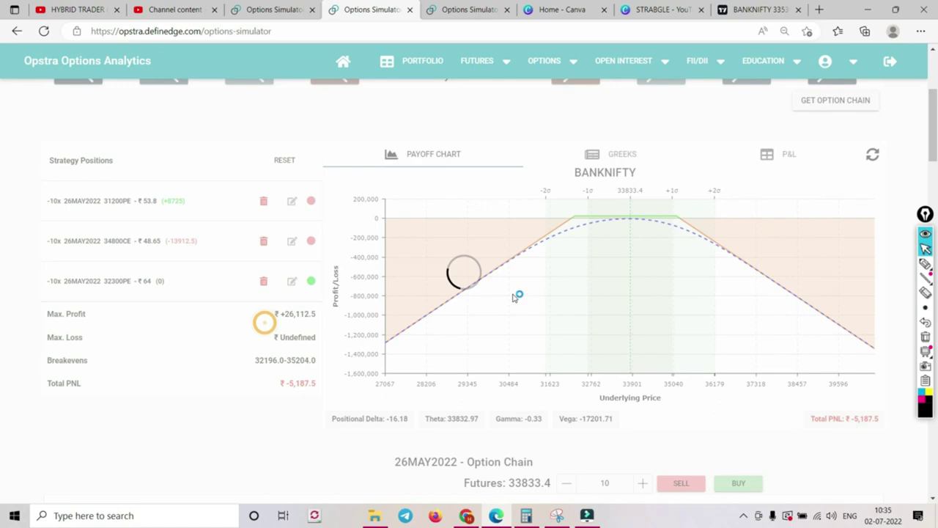
scroll(265, 291, down, 5)
scroll(265, 292, down, 14)
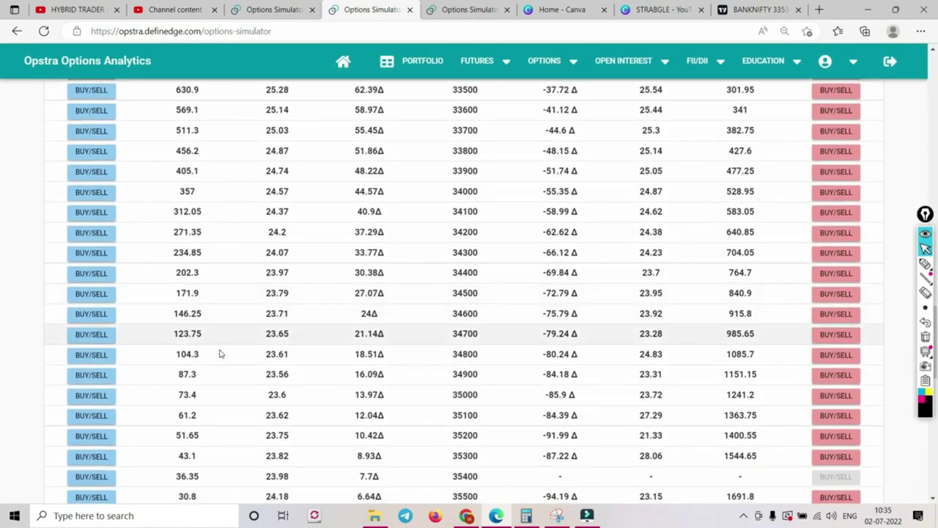
click(91, 394)
click(519, 345)
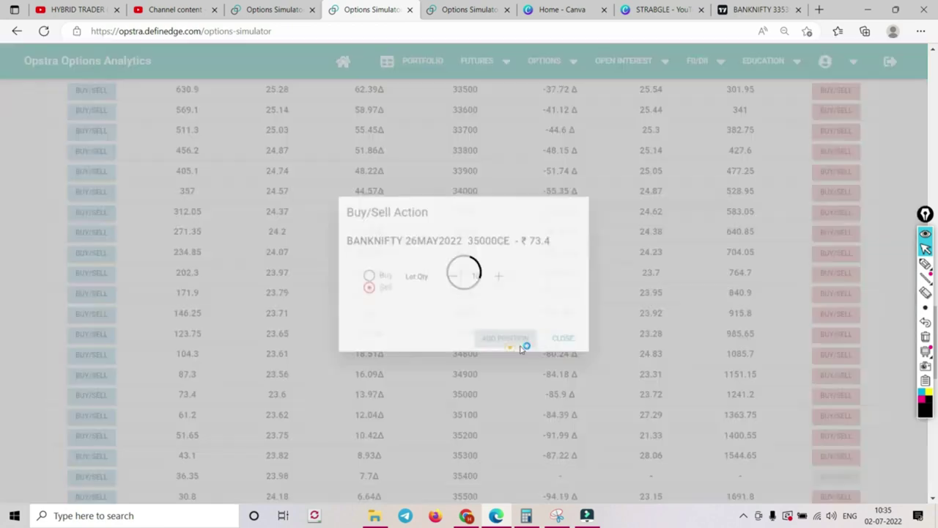
scroll(577, 275, up, 20)
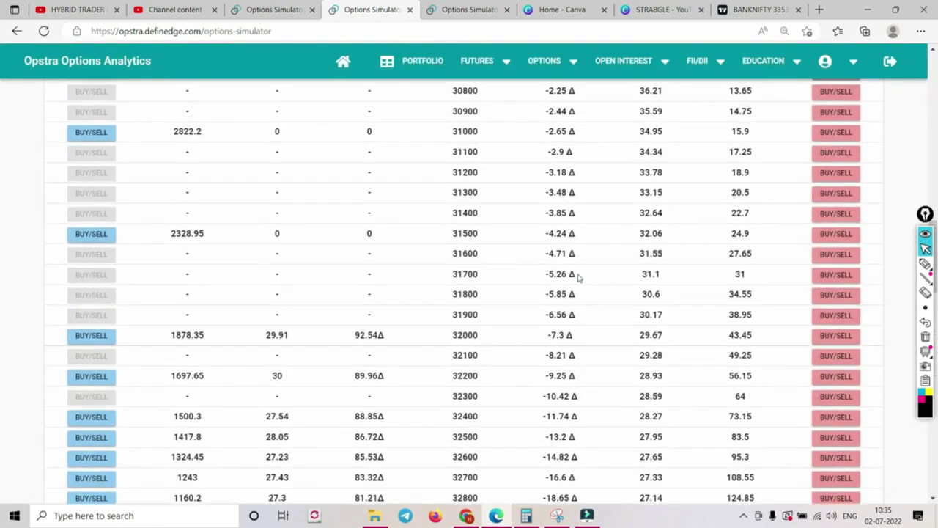
mouse_move(674, 353)
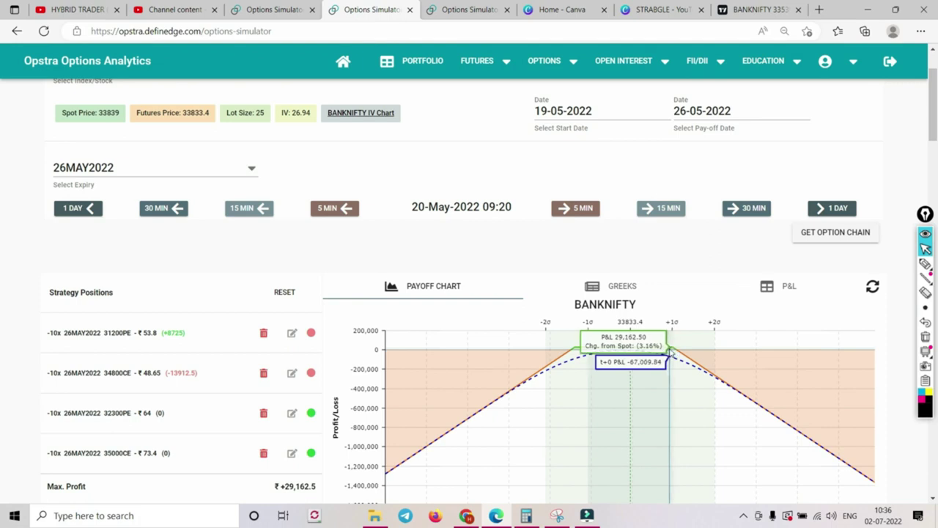
scroll(673, 353, down, 1)
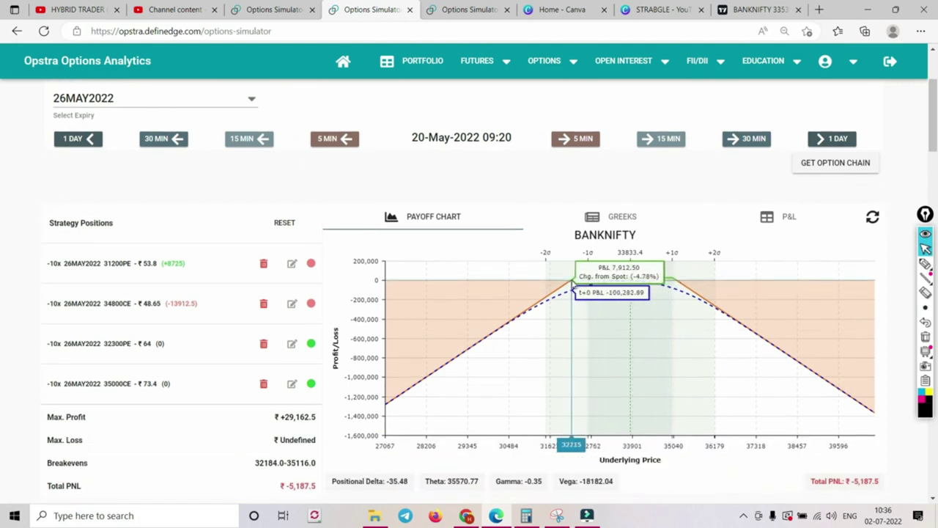
Delete the short call leg from the strategy positions and sell 10 lots of the 26-May 35200CE instead.
click(263, 384)
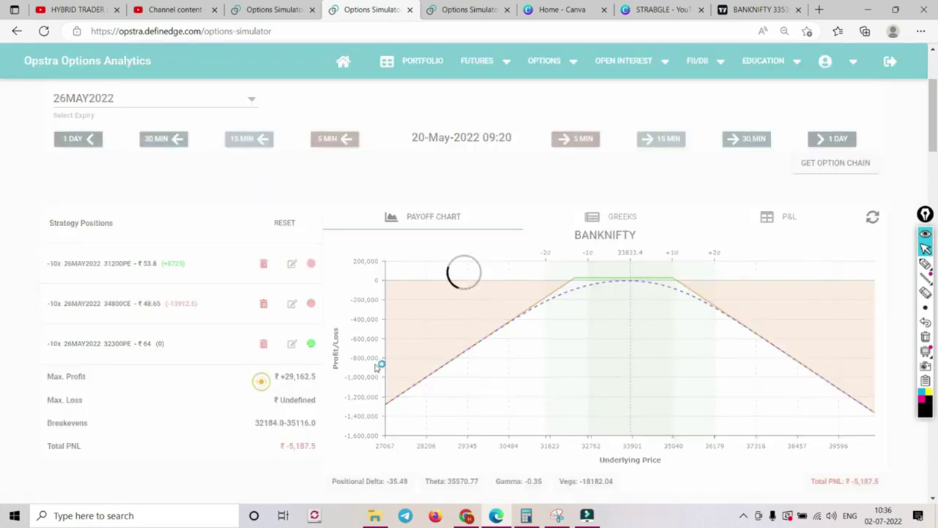
scroll(157, 323, down, 6)
scroll(157, 323, down, 14)
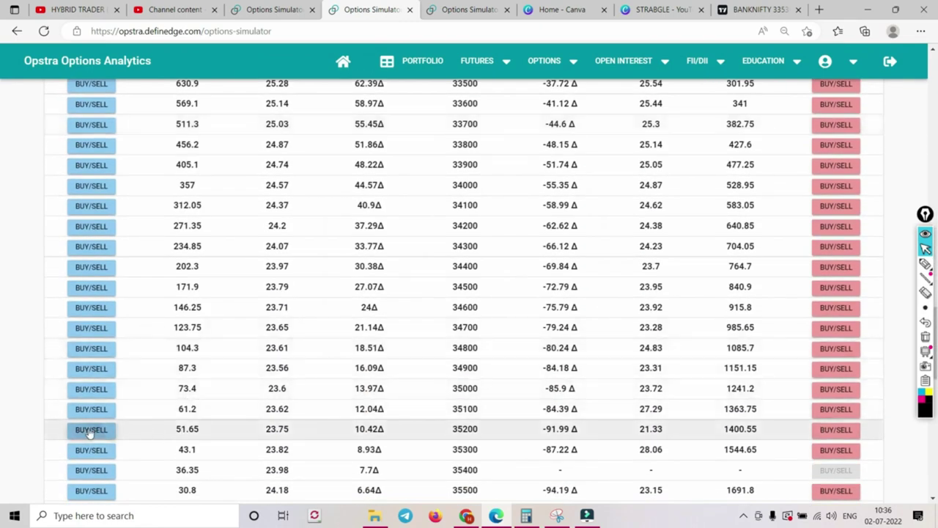
click(89, 431)
click(492, 345)
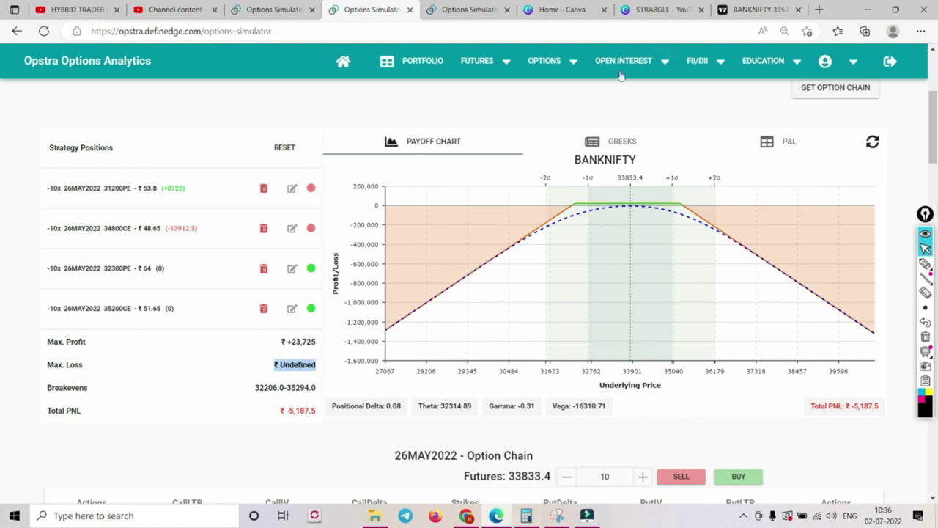
Switch to the STRANGLE slide in Canva to review its three strangle adjustment aims.
click(645, 11)
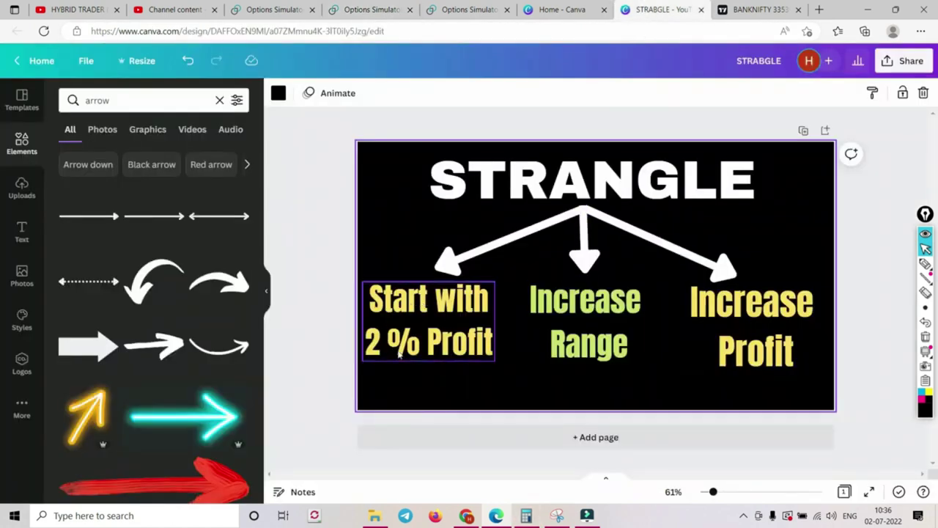